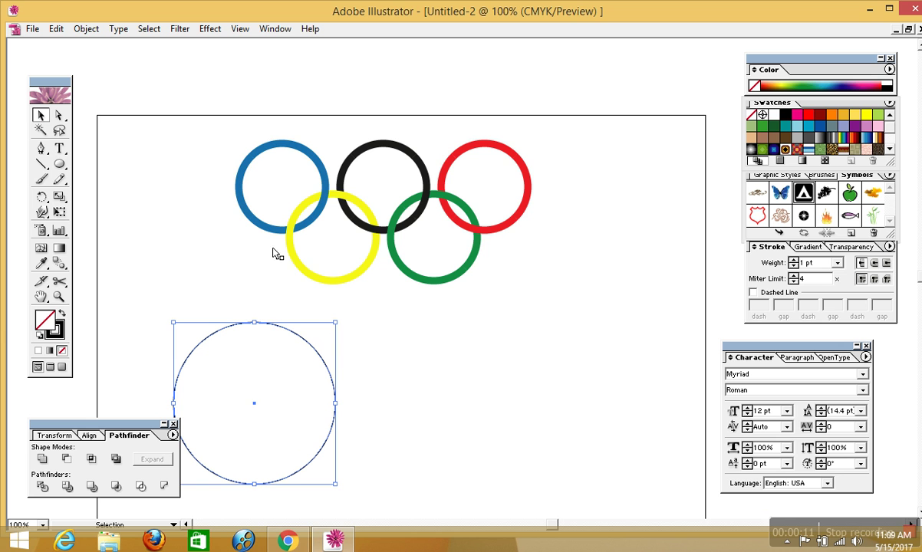
# Step: Set the selected circle's stroke weight to 10 pt
pyautogui.click(794, 259)
pyautogui.click(794, 260)
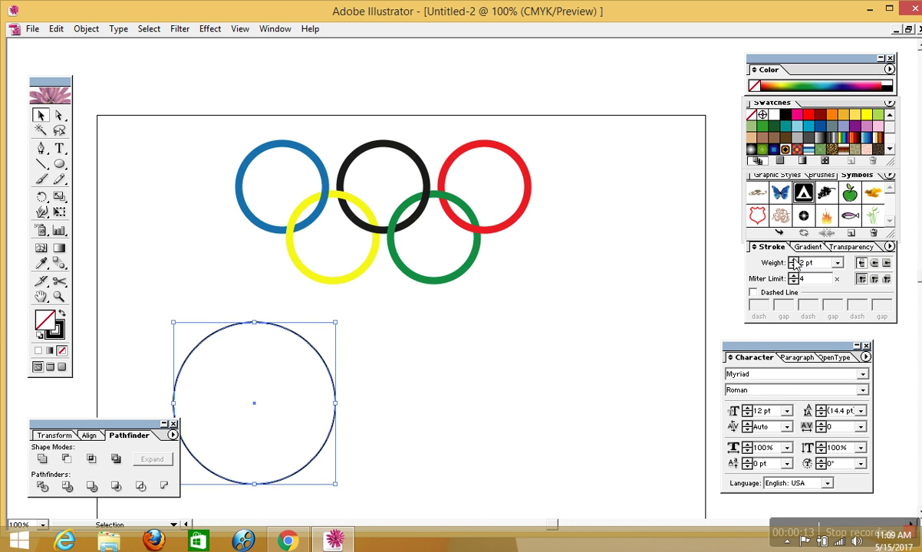
pyautogui.click(794, 259)
pyautogui.click(794, 260)
pyautogui.click(794, 260)
pyautogui.click(794, 260)
pyautogui.click(794, 260)
pyautogui.click(794, 260)
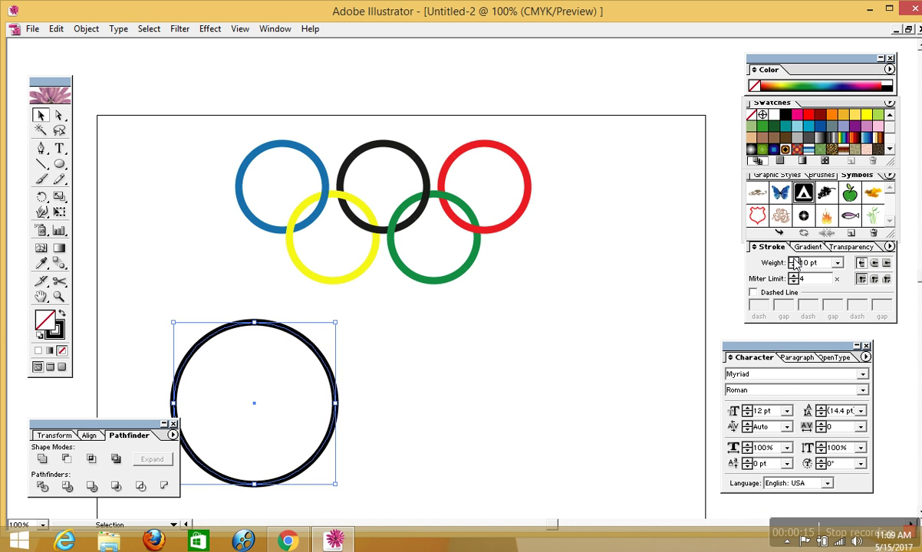
pyautogui.click(794, 260)
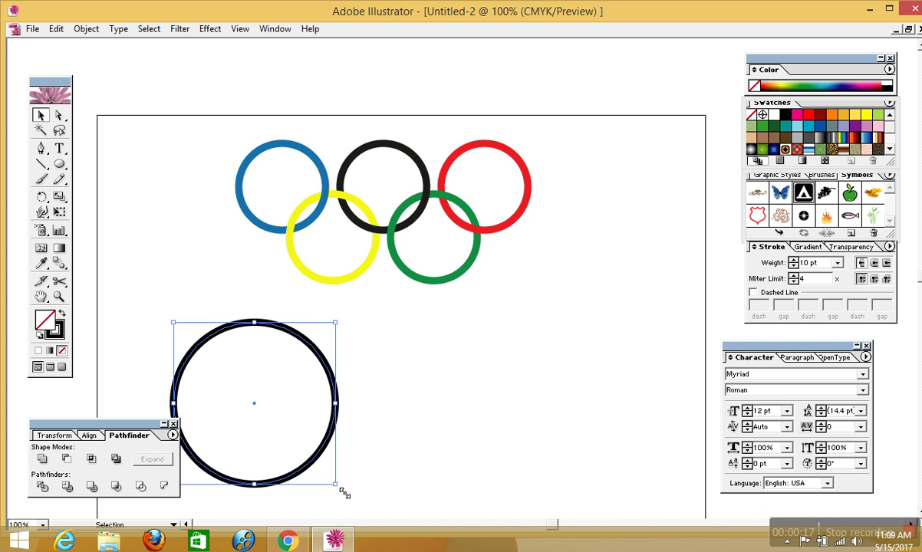
# Step: Scale the circle down proportionally about its center to roughly three quarters of its size and keep it selected
pyautogui.moveTo(346, 493); pyautogui.dragTo(314, 465)
pyautogui.click(437, 434)
pyautogui.moveTo(181, 322); pyautogui.dragTo(223, 368)
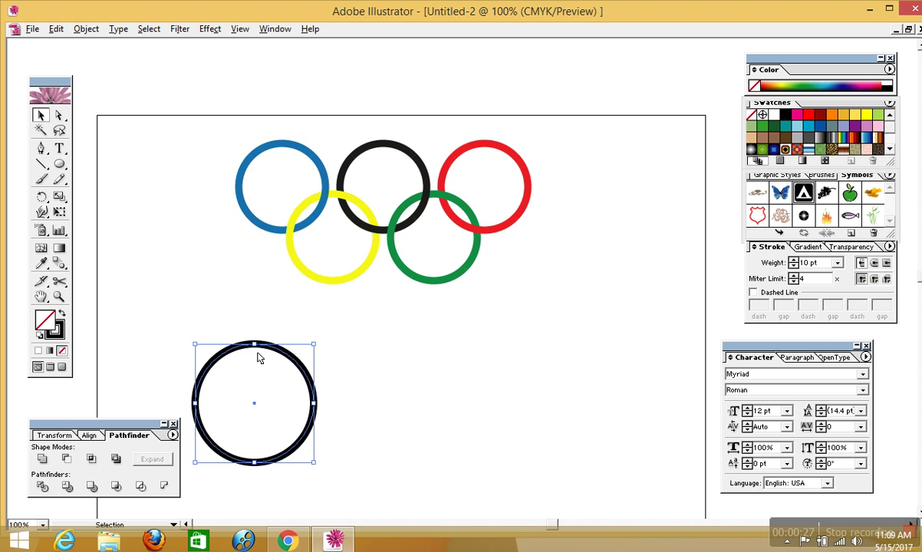
# Step: Expand the black circle's stroke into a filled ring shape, then deselect it
pyautogui.click(84, 31)
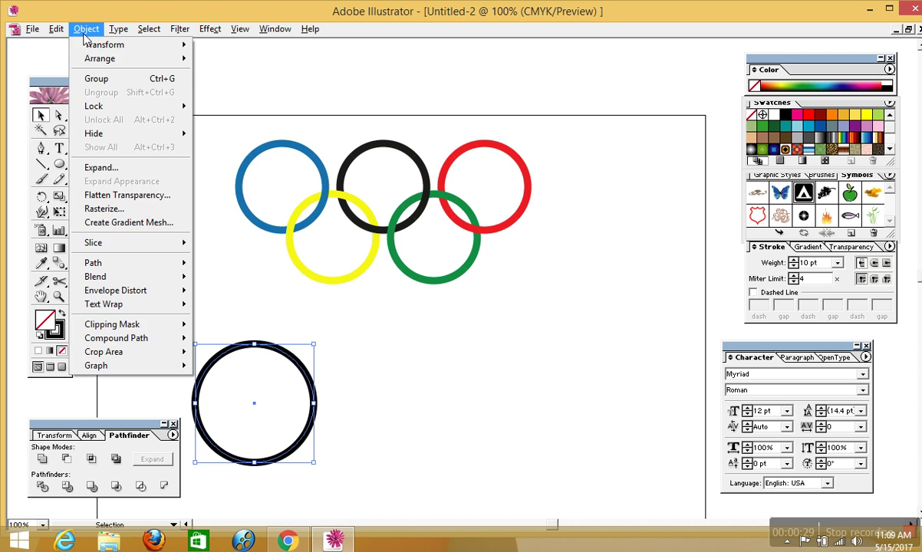
pyautogui.click(405, 436)
pyautogui.moveTo(186, 308); pyautogui.dragTo(234, 358)
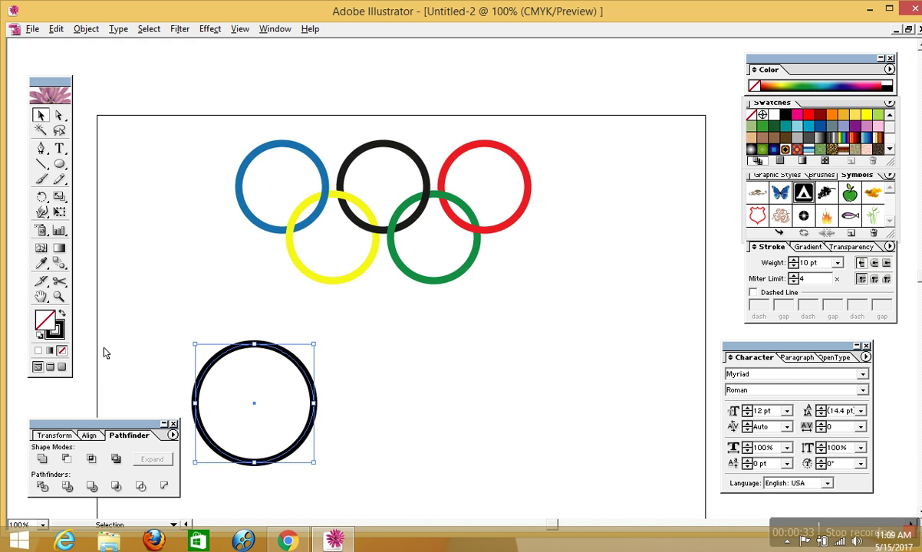
pyautogui.click(55, 332)
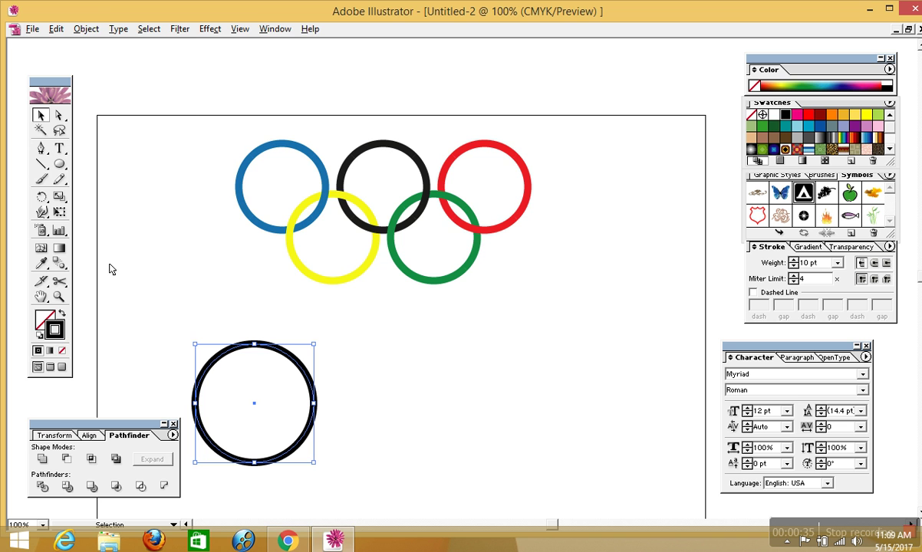
pyautogui.click(94, 29)
pyautogui.click(100, 158)
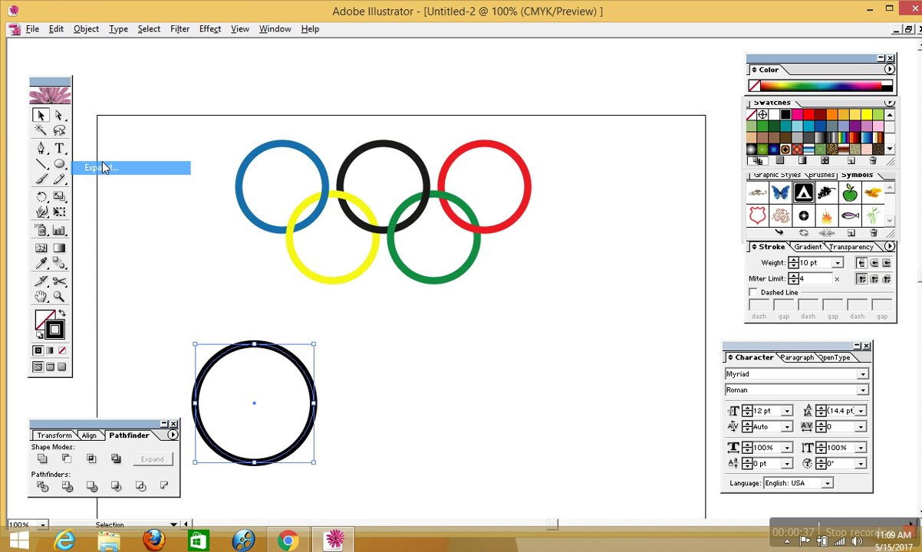
pyautogui.click(545, 227)
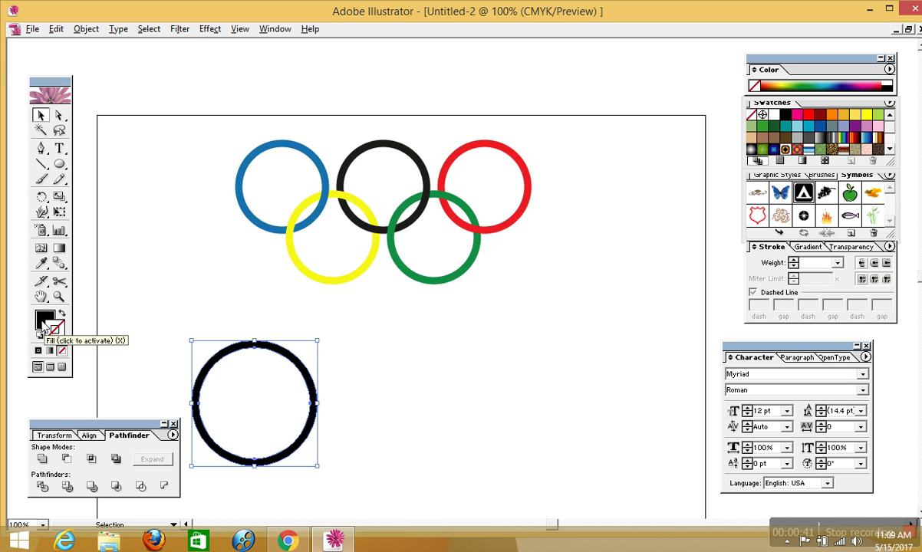
pyautogui.click(491, 403)
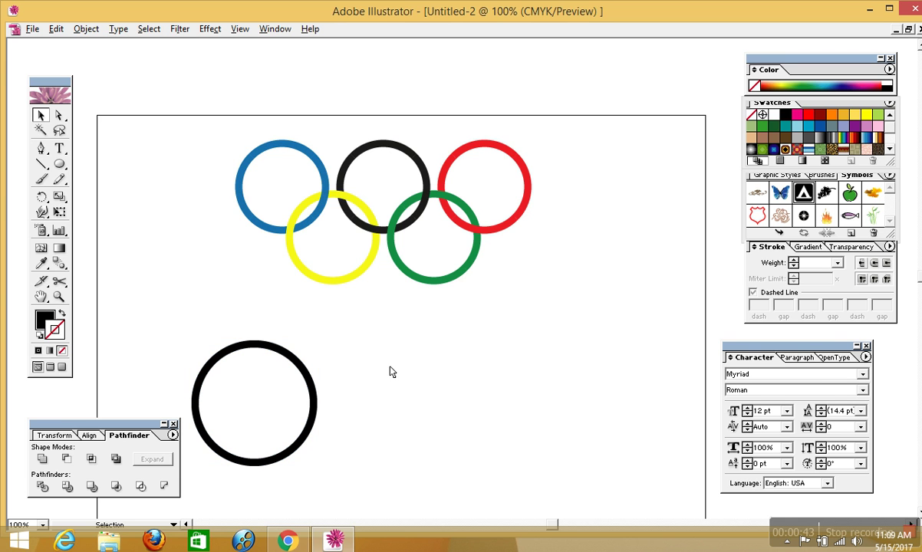
# Step: Duplicate the black ring into five overlapping rings, three in the upper row and two in the lower row, matching the reference logo
pyautogui.click(318, 404)
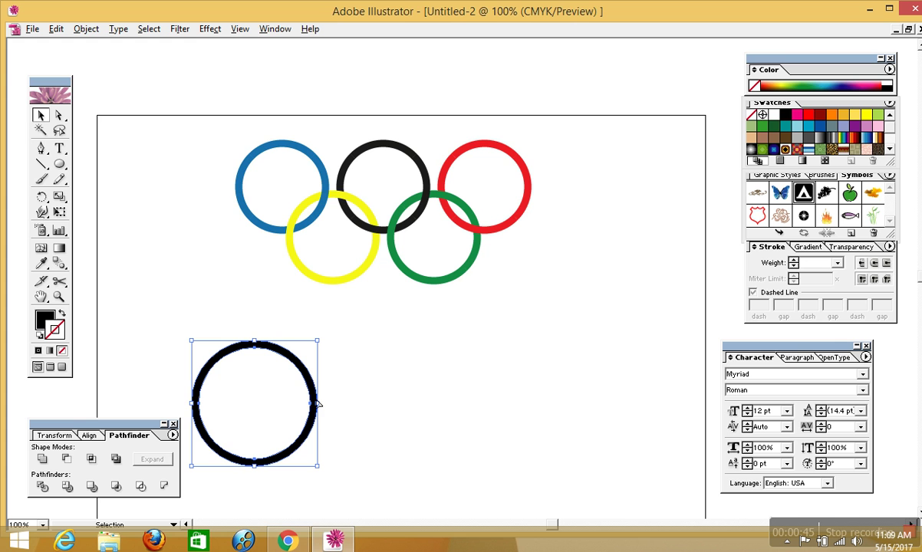
pyautogui.moveTo(316, 422); pyautogui.dragTo(391, 467)
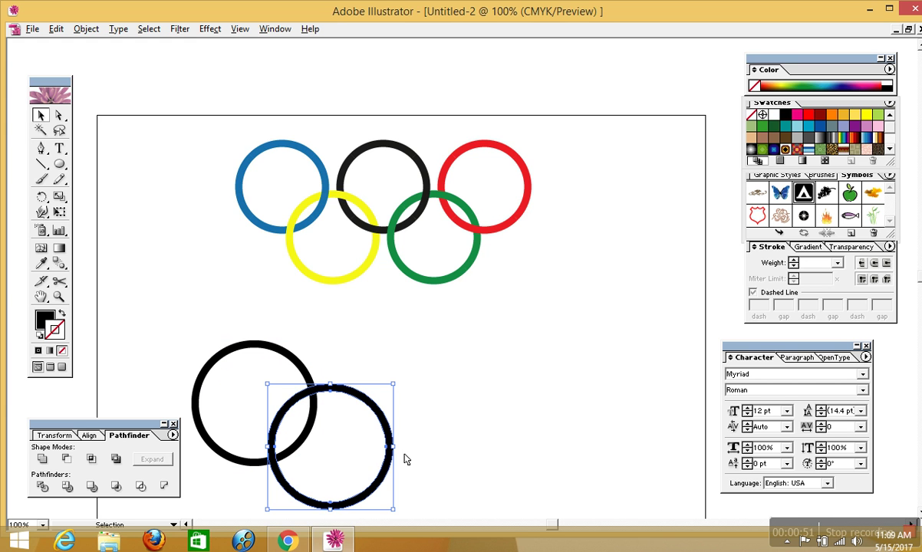
pyautogui.moveTo(384, 475); pyautogui.dragTo(588, 430)
pyautogui.click(627, 315)
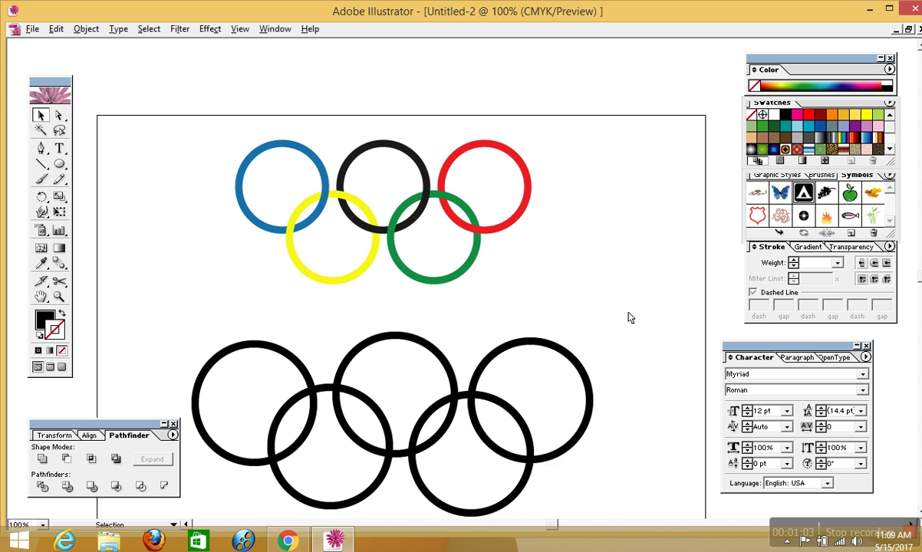
# Step: Fill the lower-left ring of the new logo with bright yellow
pyautogui.moveTo(627, 315); pyautogui.dragTo(616, 276)
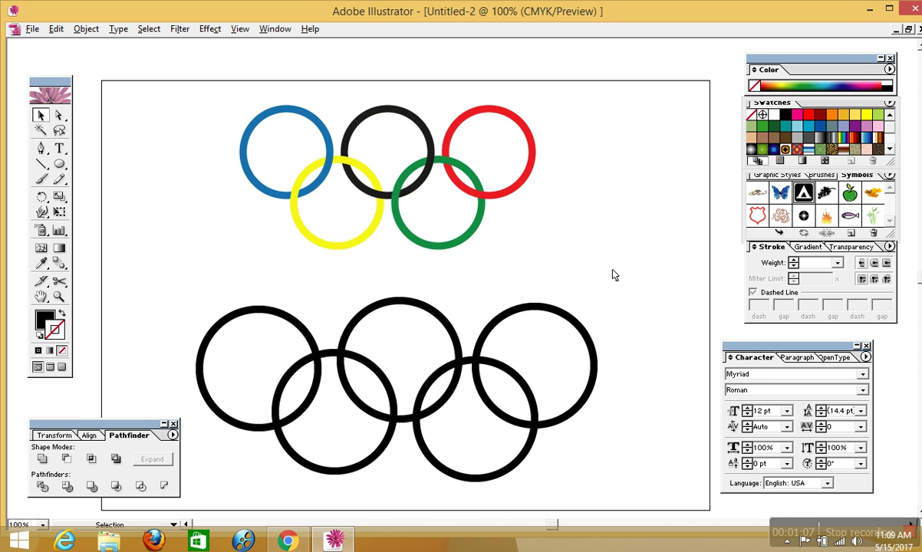
pyautogui.click(293, 375)
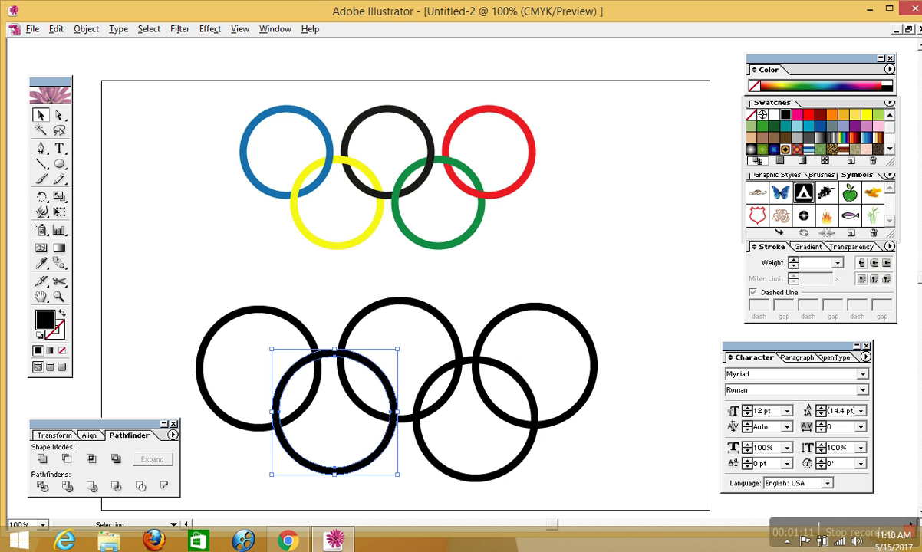
pyautogui.click(855, 116)
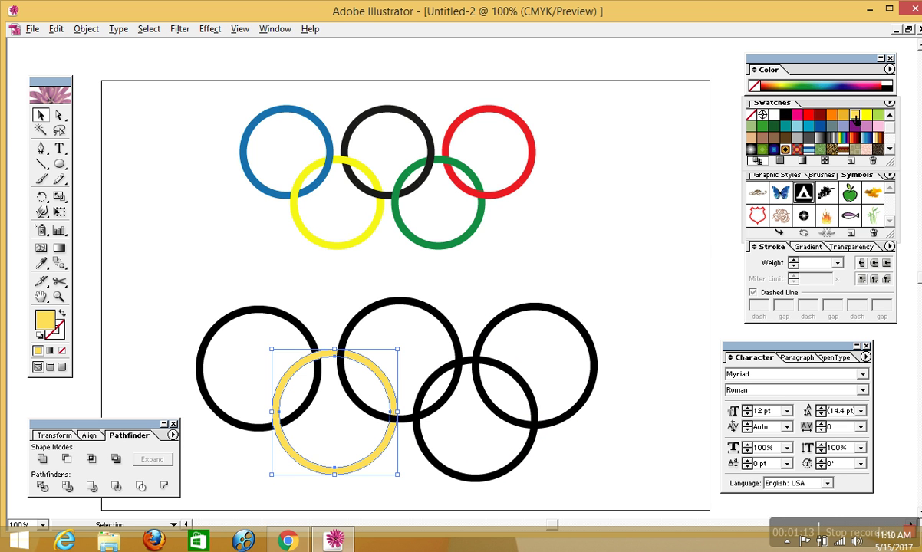
pyautogui.click(867, 115)
pyautogui.click(545, 226)
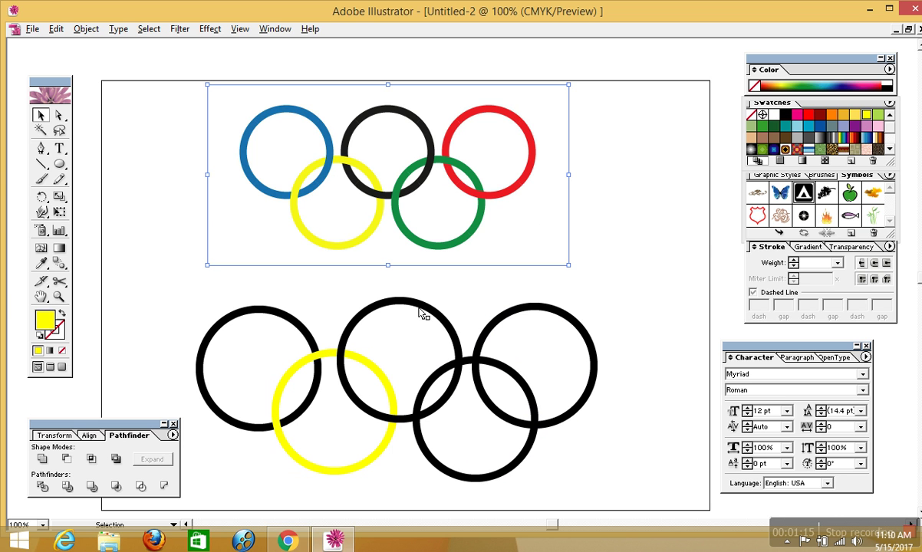
# Step: Fill the lower-right ring with green and the upper-right ring with red
pyautogui.click(438, 453)
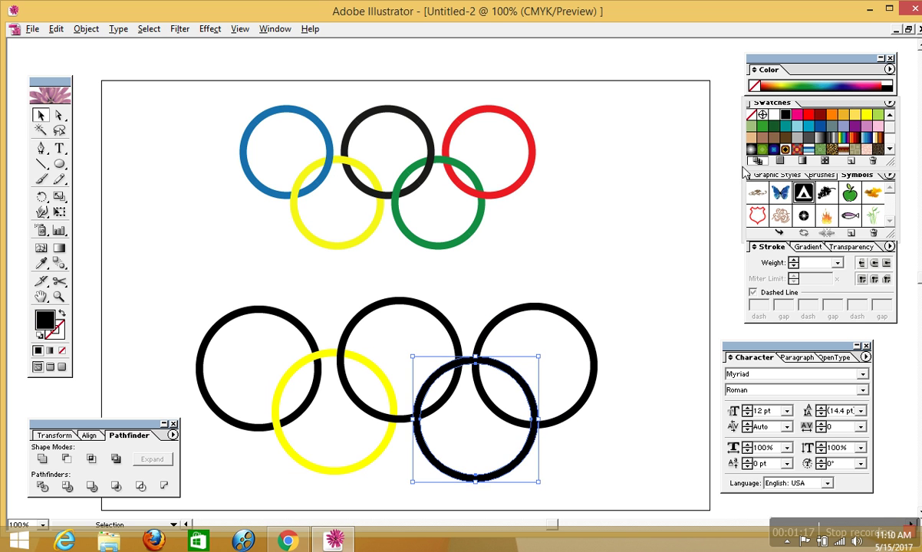
pyautogui.click(752, 126)
pyautogui.click(521, 306)
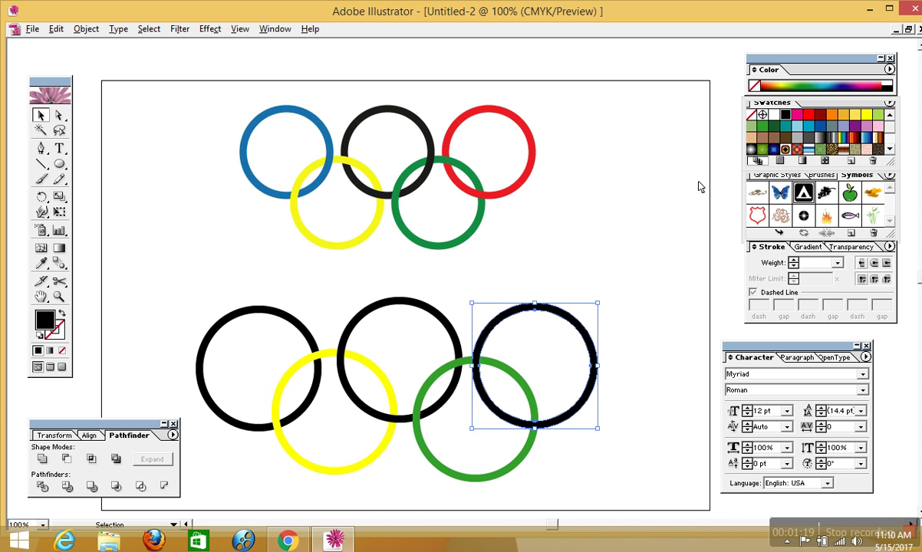
pyautogui.click(809, 115)
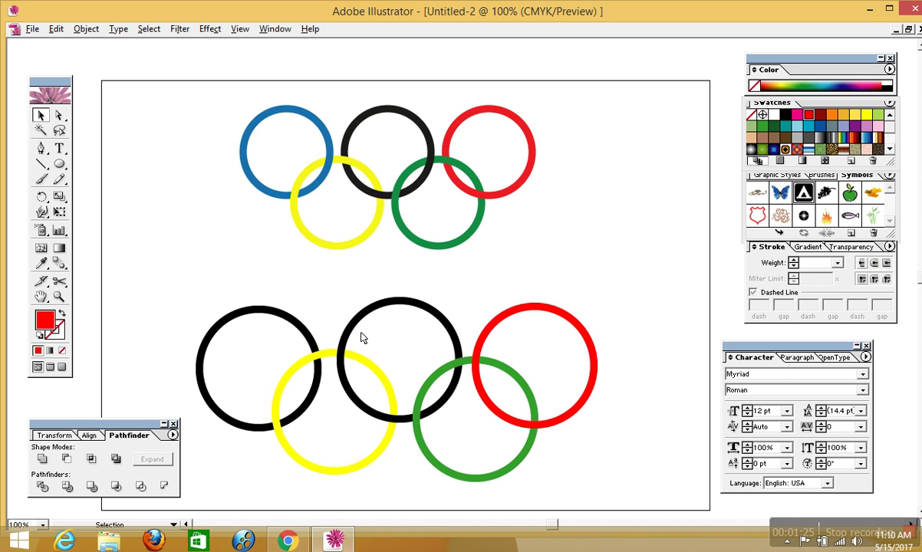
# Step: Fill the upper-left ring of the new logo with dark blue and deselect it
pyautogui.click(215, 335)
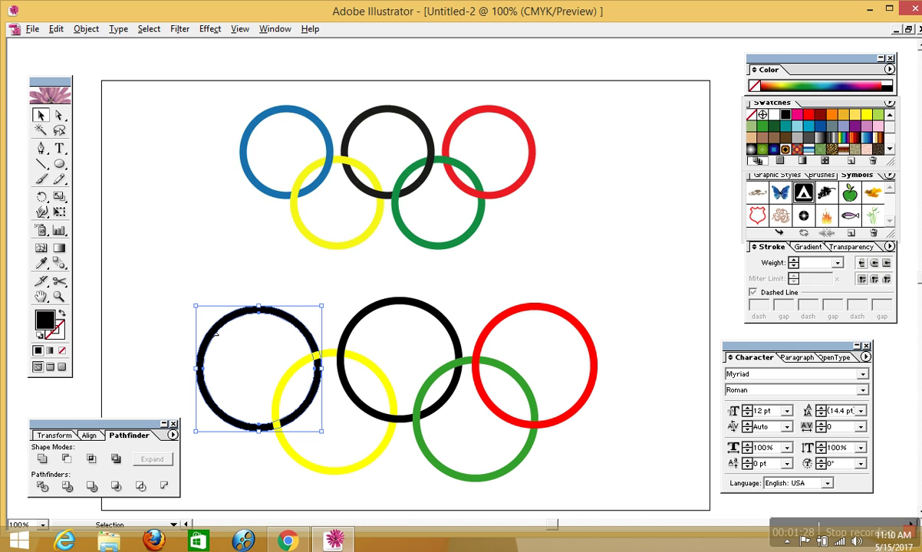
pyautogui.click(821, 126)
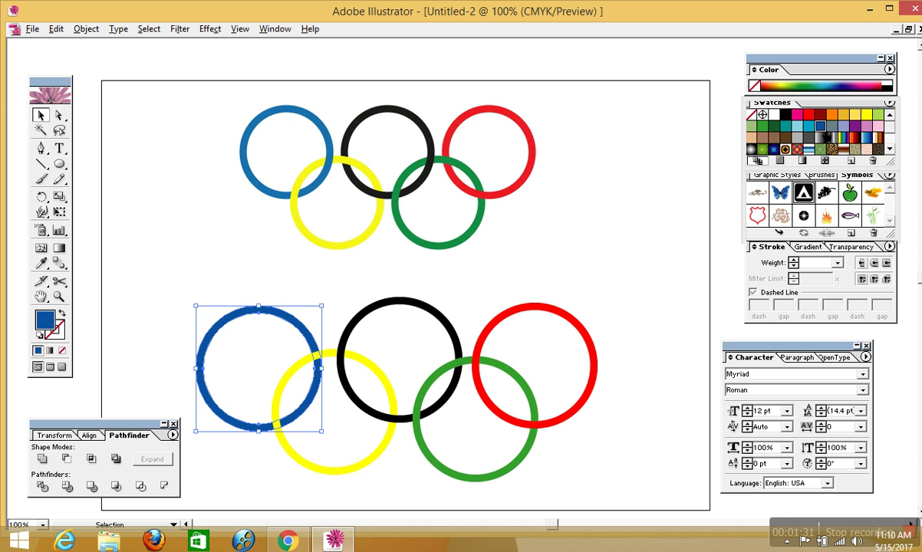
pyautogui.click(615, 223)
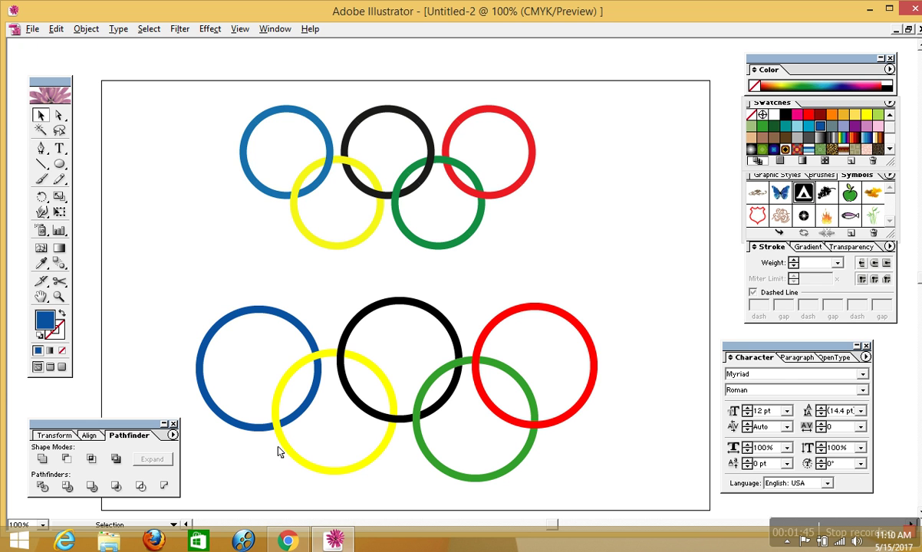
# Step: Divide the overlapping blue and yellow rings into separate pieces with the Pathfinder Divide operation
pyautogui.click(60, 298)
pyautogui.click(511, 349)
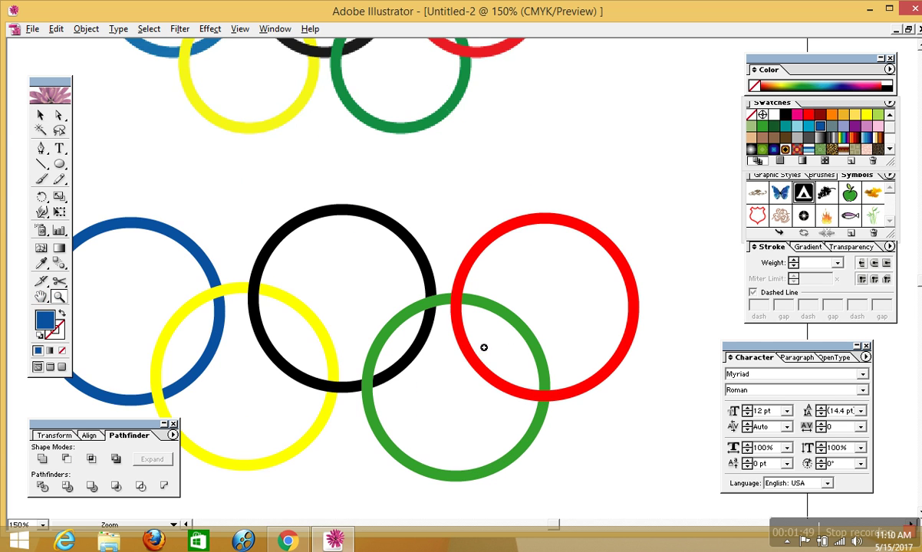
pyautogui.moveTo(261, 253); pyautogui.dragTo(397, 328)
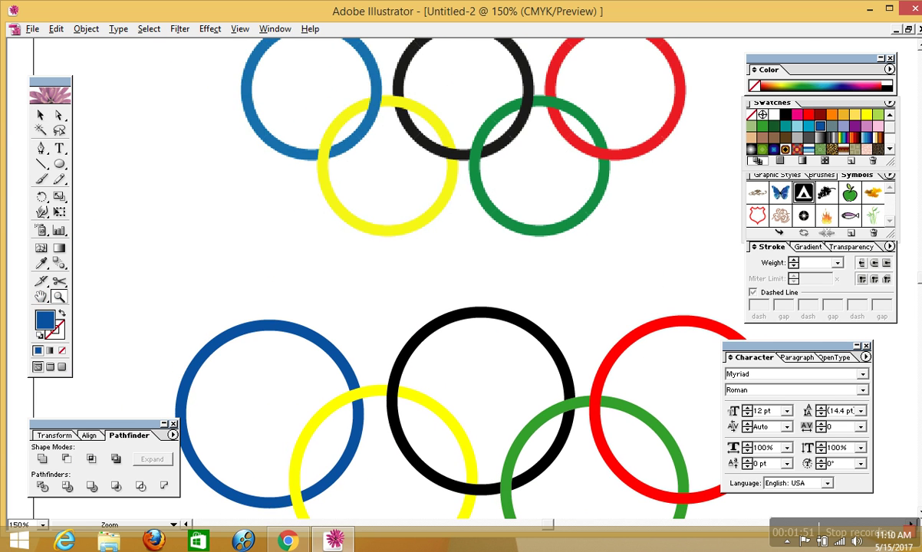
pyautogui.click(42, 116)
pyautogui.click(42, 115)
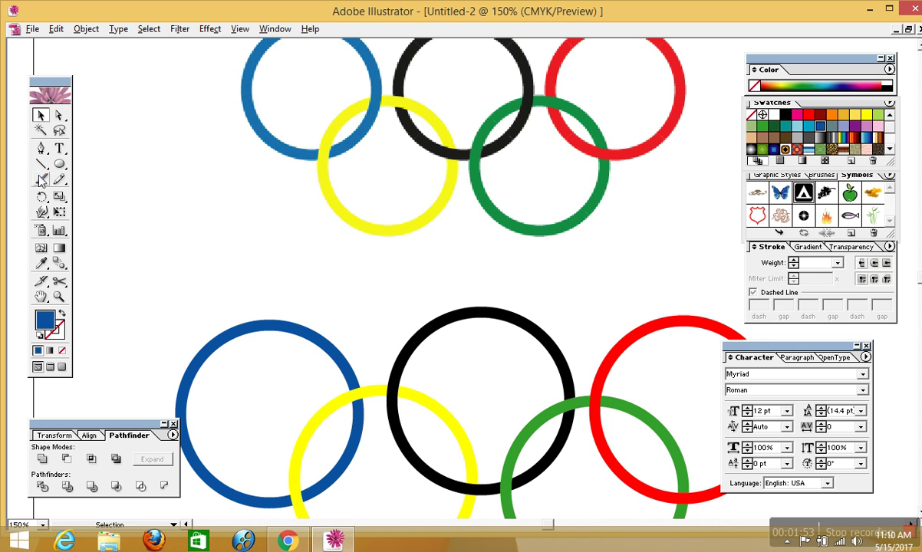
pyautogui.click(335, 413)
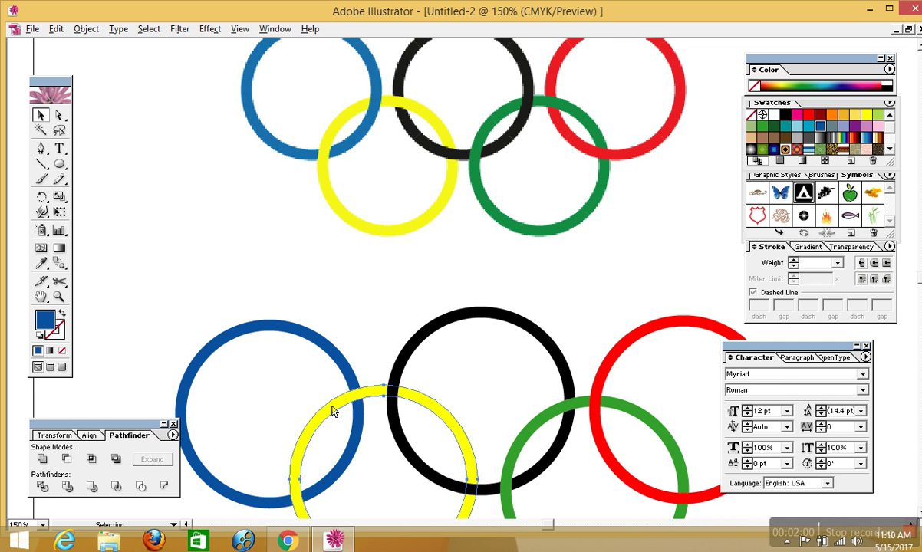
pyautogui.keyDown('shift'); pyautogui.click(289, 329); pyautogui.keyUp('shift')
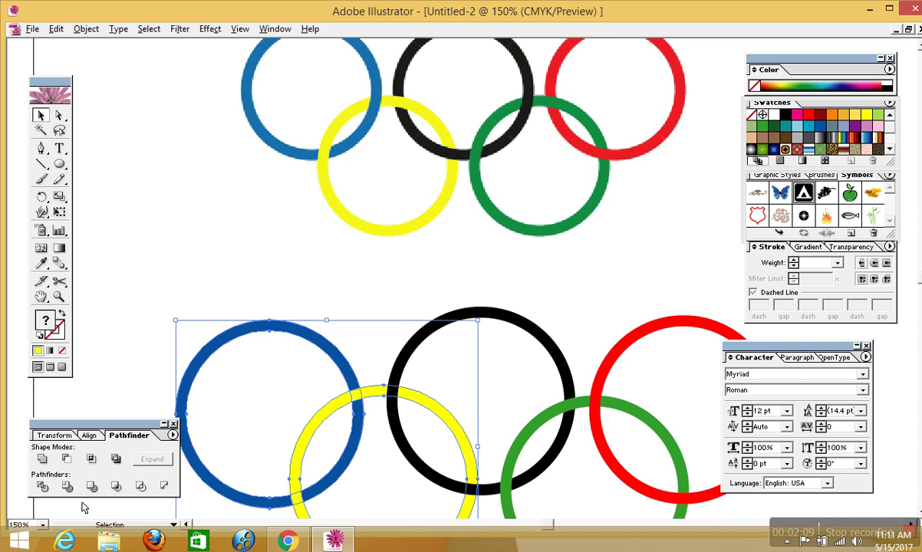
# Step: Ungroup the divided pieces of the blue and yellow rings and deselect them
pyautogui.rightClick(363, 397)
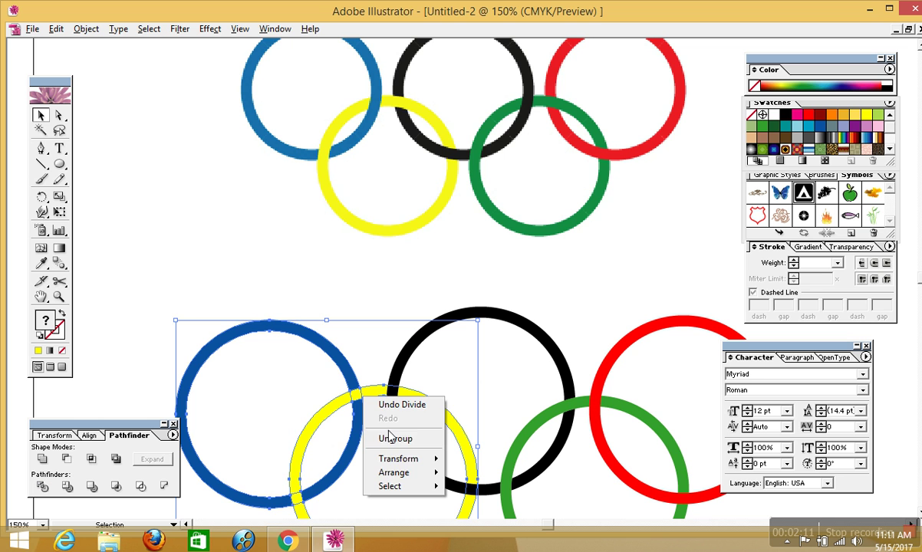
pyautogui.click(360, 278)
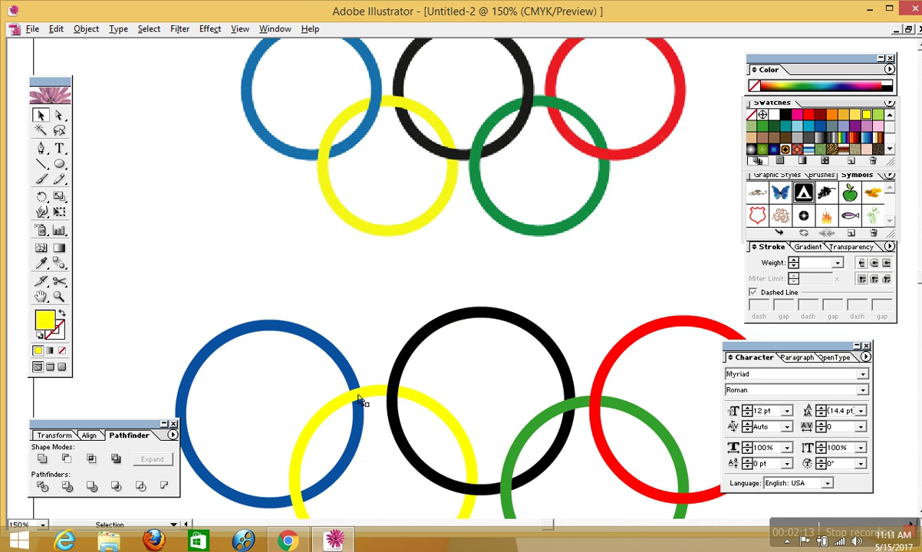
pyautogui.click(345, 376)
pyautogui.rightClick(361, 396)
pyautogui.click(391, 436)
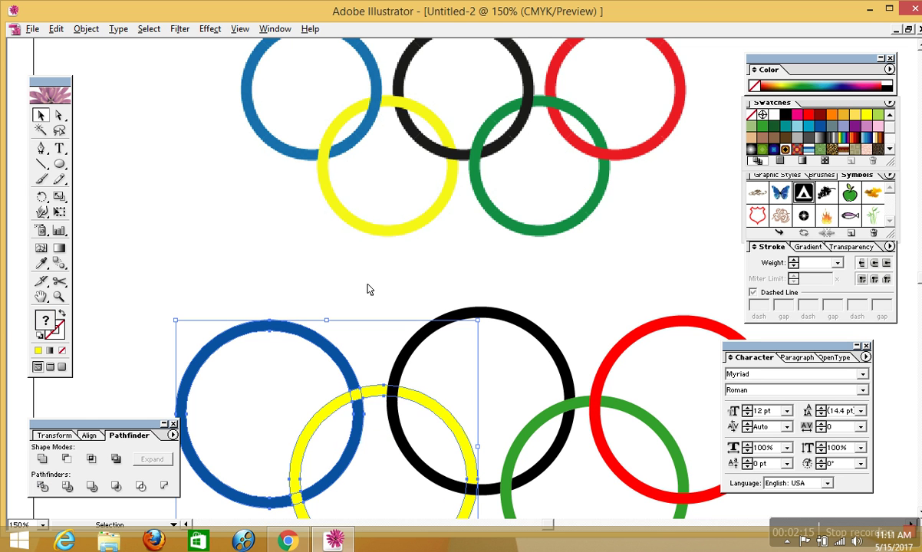
pyautogui.click(348, 273)
# Step: Fill the upper crossing piece of the blue and yellow rings with the blue ring's color so the rings interlock
pyautogui.click(356, 394)
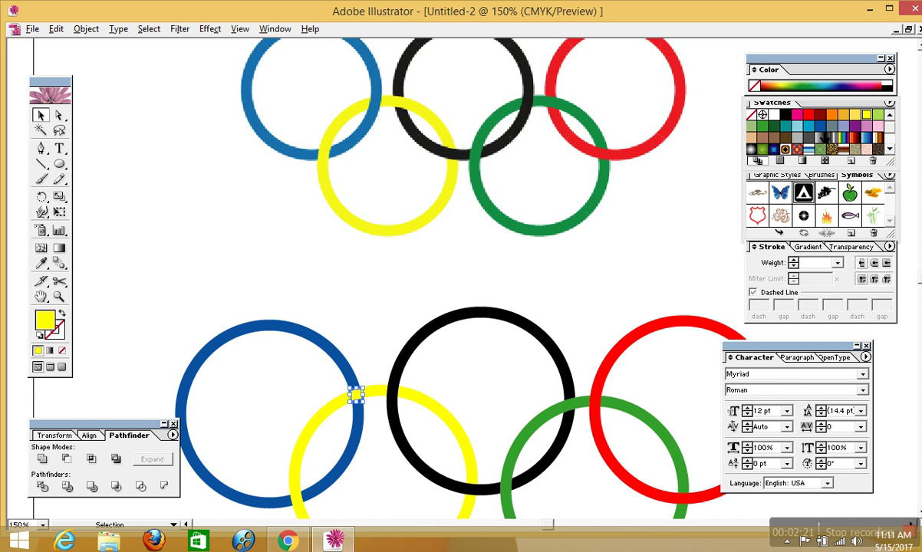
pyautogui.click(774, 127)
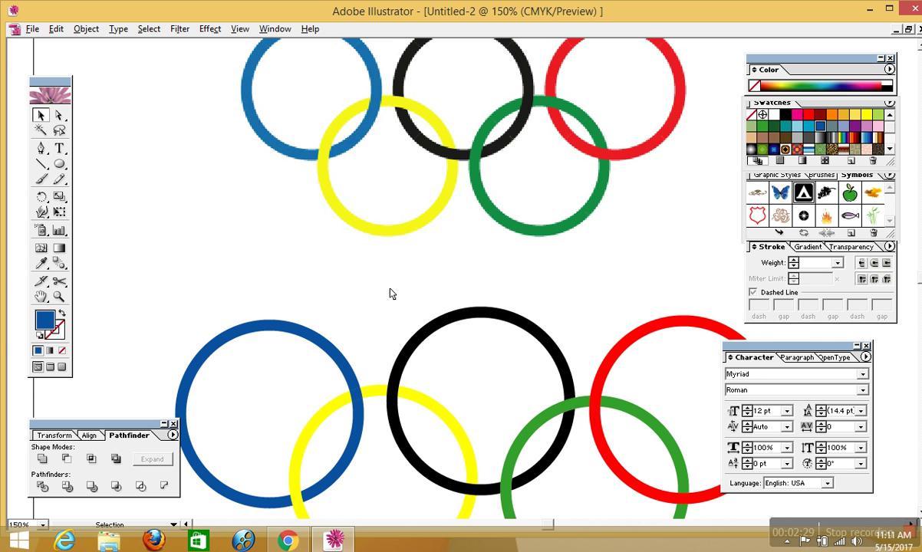
pyautogui.moveTo(373, 313); pyautogui.dragTo(383, 290)
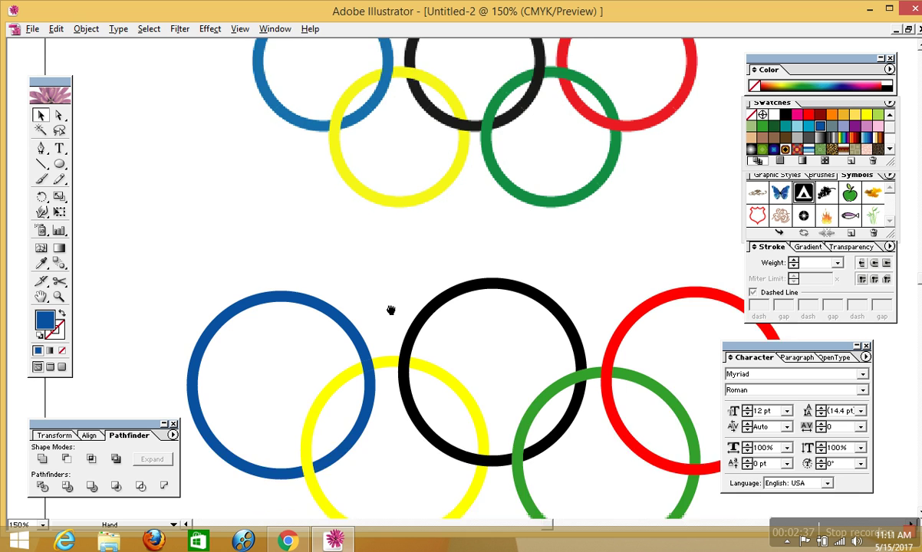
pyautogui.moveTo(391, 312); pyautogui.dragTo(364, 350)
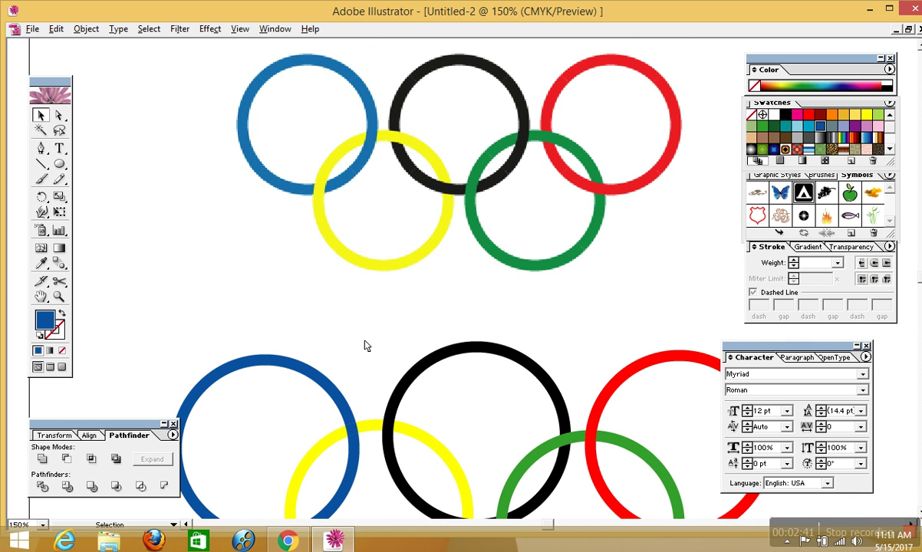
# Step: Divide the overlapping yellow and black rings into separate pieces with the Pathfinder Divide operation
pyautogui.moveTo(369, 345); pyautogui.dragTo(387, 268)
pyautogui.click(409, 333)
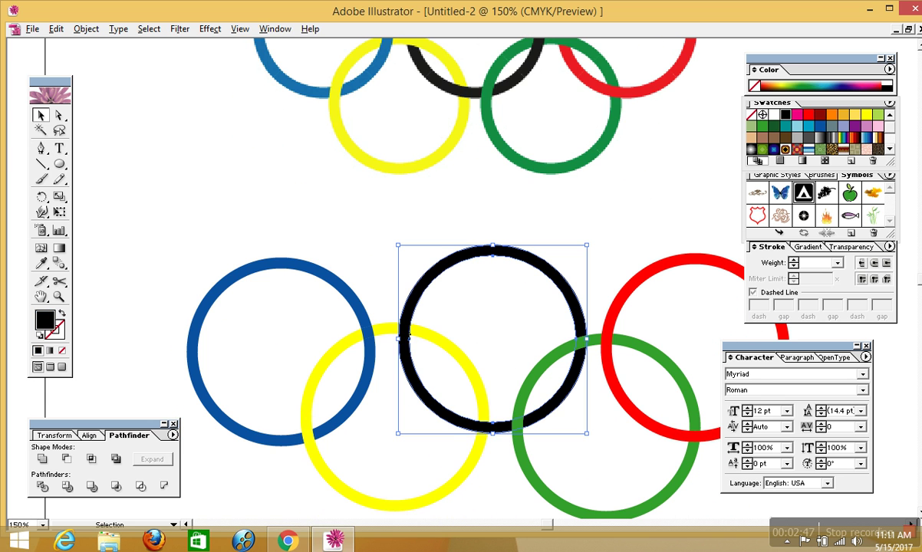
pyautogui.click(433, 342)
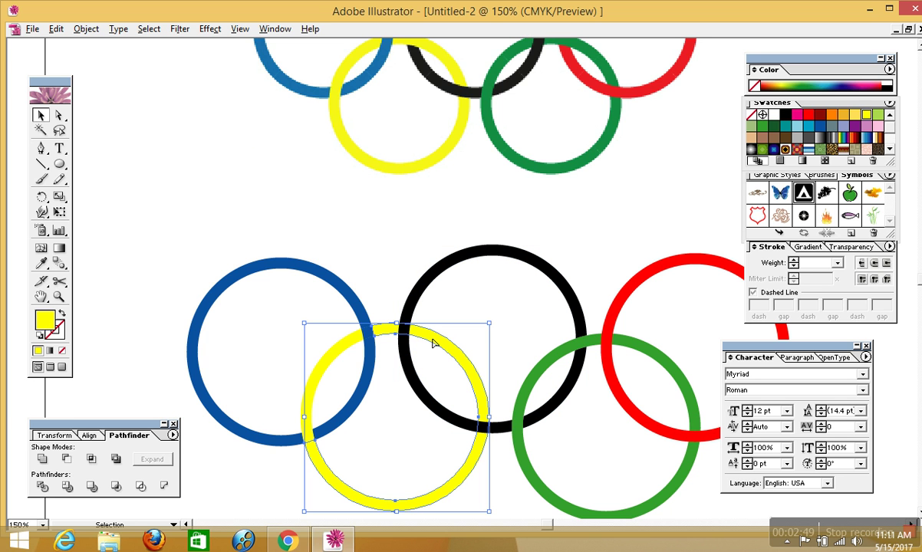
pyautogui.keyDown('shift'); pyautogui.click(407, 301); pyautogui.keyUp('shift')
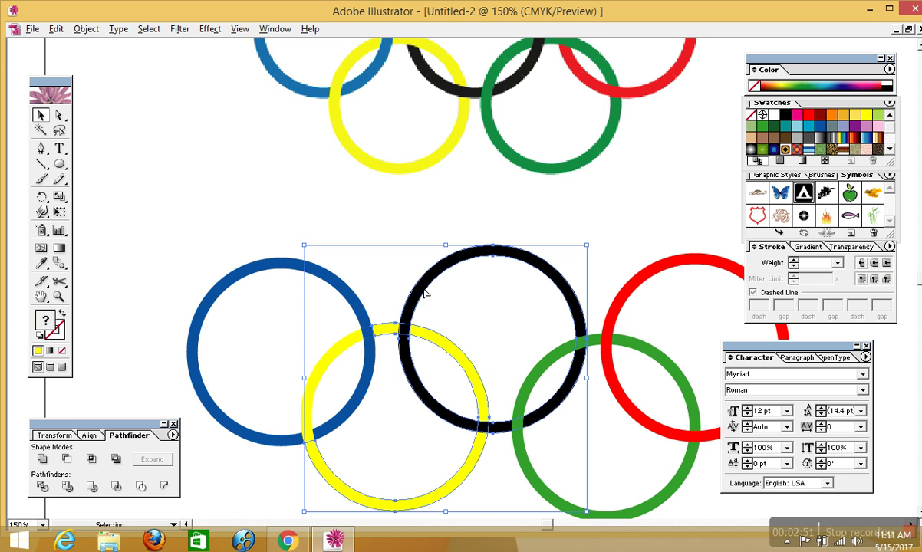
pyautogui.click(49, 489)
# Step: Ungroup the divided pieces of the yellow and black rings and deselect them
pyautogui.rightClick(385, 302)
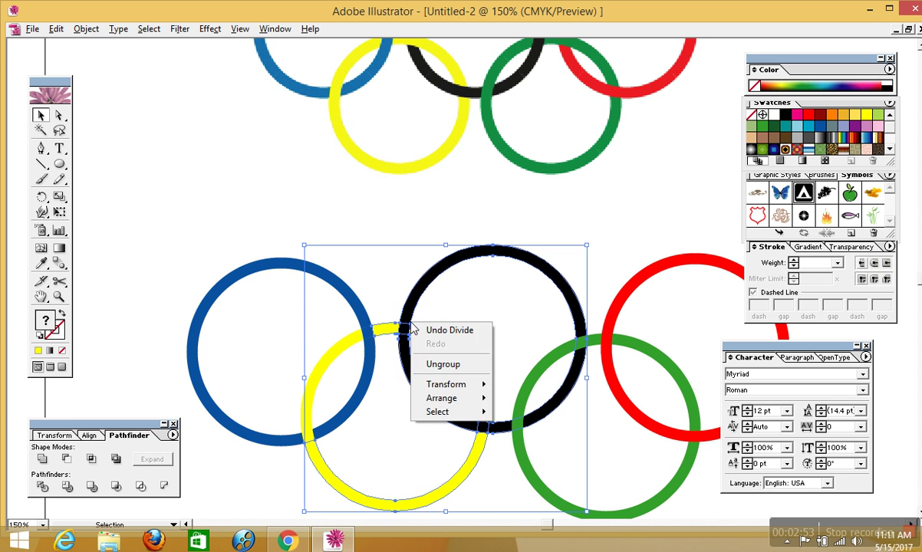
pyautogui.click(417, 364)
pyautogui.click(357, 243)
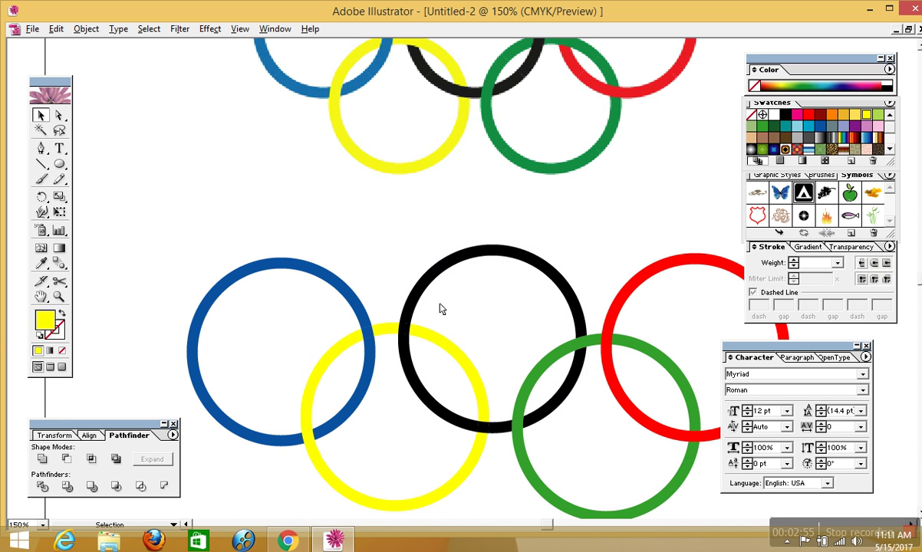
# Step: Fill the upper crossing piece of the yellow and black rings with the yellow ring's color and deselect it
pyautogui.click(405, 329)
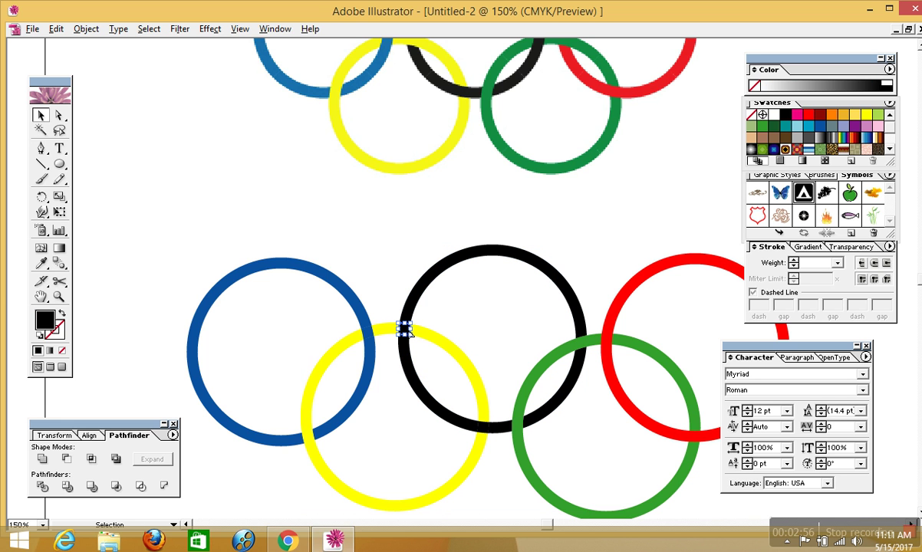
pyautogui.click(868, 116)
pyautogui.click(566, 207)
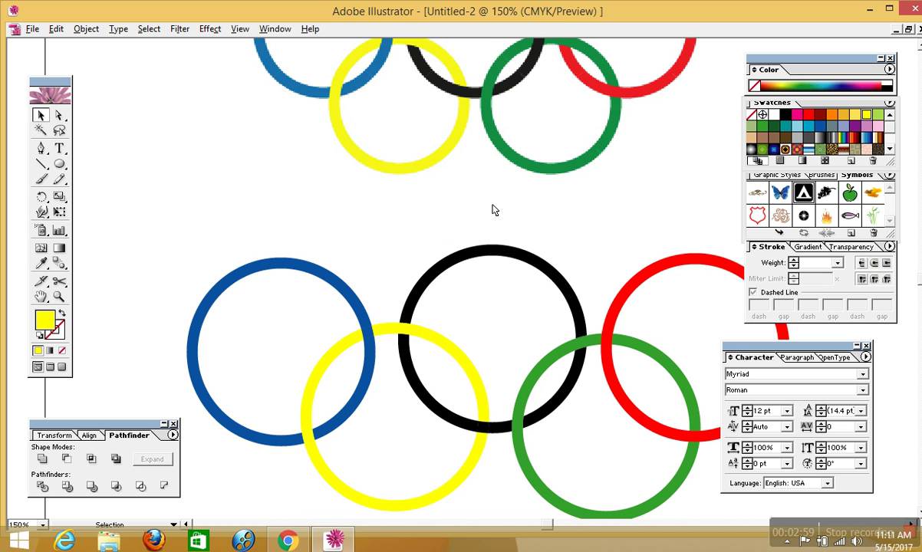
# Step: Move the blue ring's separate pieces apart to inspect the division and undo the moves
pyautogui.moveTo(417, 207); pyautogui.dragTo(384, 248)
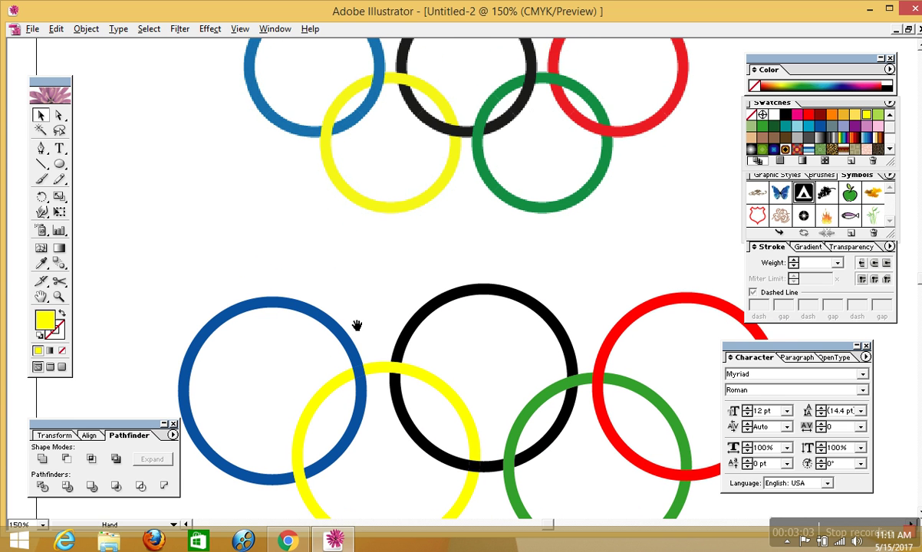
pyautogui.moveTo(335, 305); pyautogui.dragTo(332, 264)
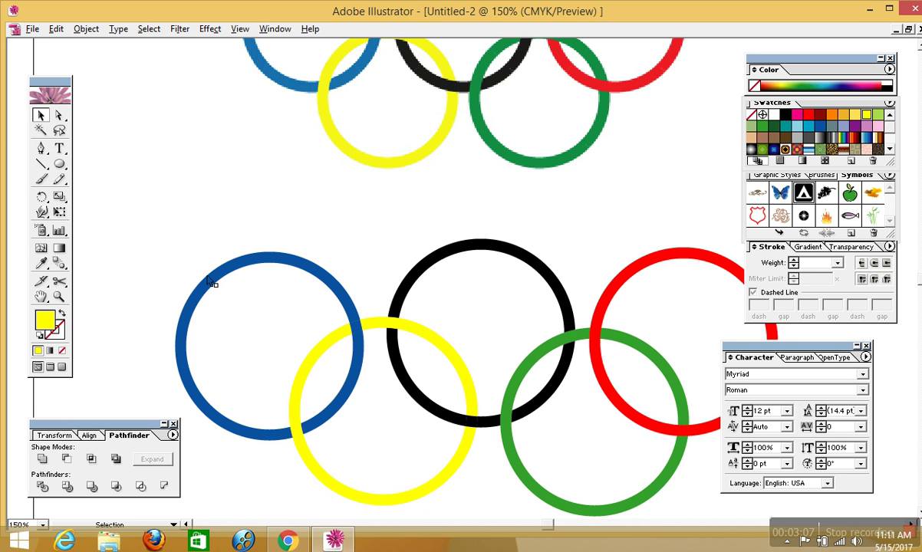
pyautogui.moveTo(209, 285); pyautogui.dragTo(125, 215)
pyautogui.moveTo(346, 403); pyautogui.dragTo(292, 305)
pyautogui.moveTo(355, 326); pyautogui.dragTo(357, 253)
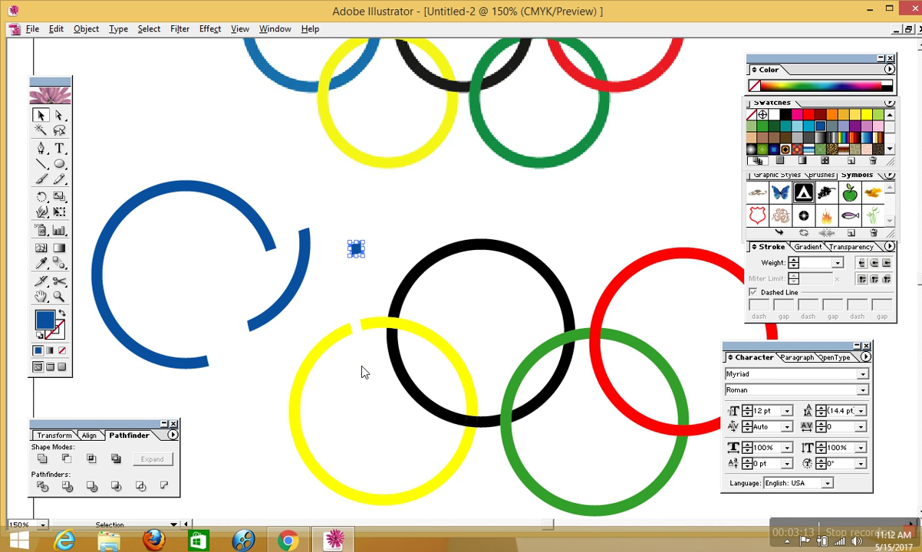
pyautogui.hotkey('ctrl', 'z')
pyautogui.hotkey('ctrl', 'z')
pyautogui.hotkey('ctrl', 'z')
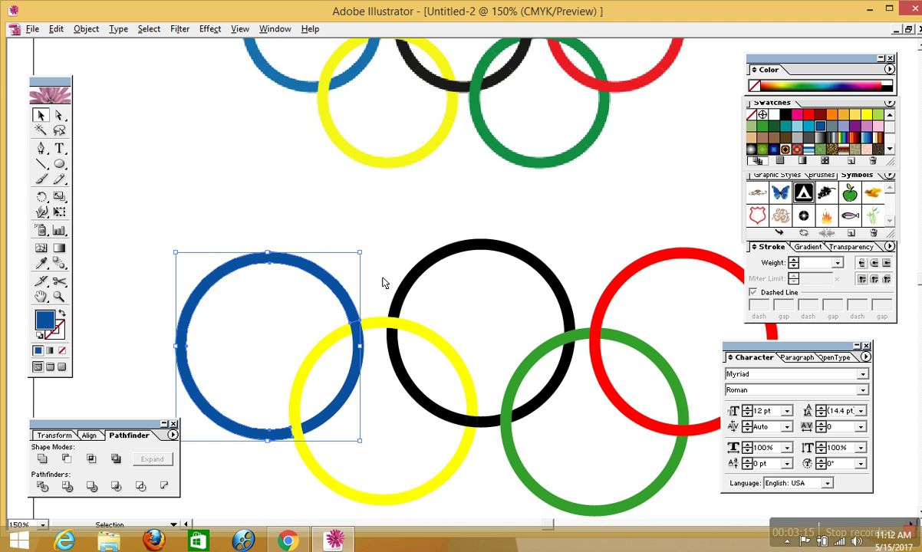
# Step: Unite the blue ring's pieces into one shape with the Pathfinder Add mode, expand it and deselect it
pyautogui.click(334, 260)
pyautogui.click(345, 405)
pyautogui.keyDown('shift'); pyautogui.click(356, 330); pyautogui.keyUp('shift')
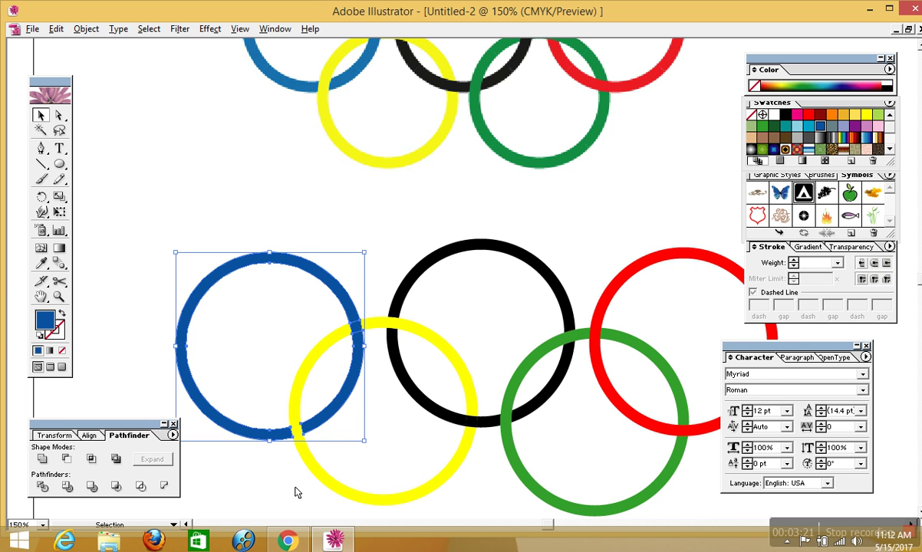
pyautogui.click(42, 459)
pyautogui.click(151, 459)
pyautogui.moveTo(184, 380); pyautogui.dragTo(145, 248)
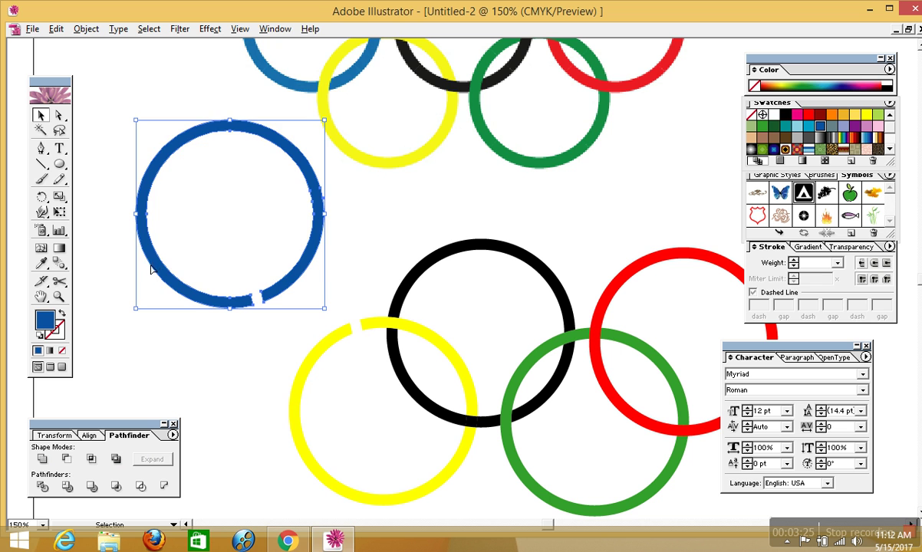
pyautogui.hotkey('ctrl', 'z')
pyautogui.click(178, 230)
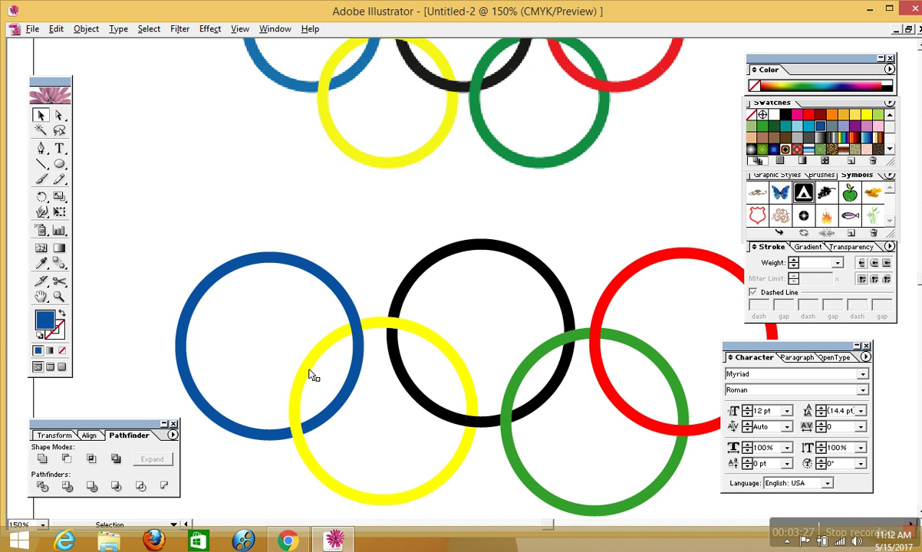
# Step: Unite the yellow ring's segments and crossing pieces into one shape with the Pathfinder Add mode and deselect it
pyautogui.click(310, 373)
pyautogui.keyDown('shift'); pyautogui.click(380, 323); pyautogui.keyUp('shift')
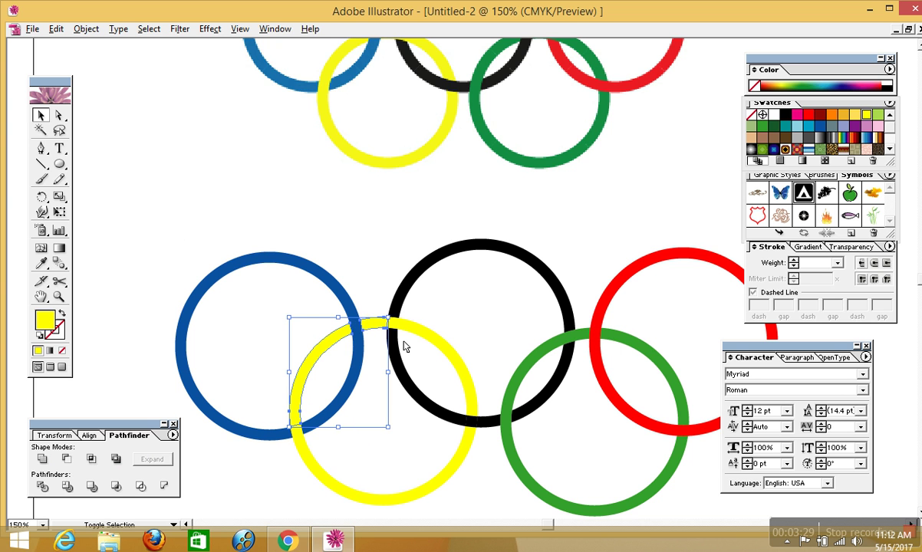
pyautogui.hotkey('ctrl', 'shift', 'b')
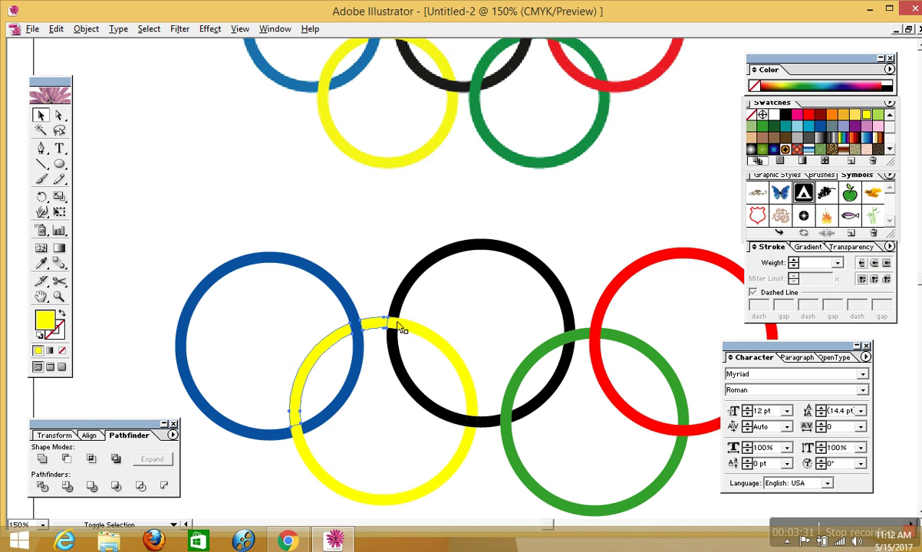
pyautogui.click(395, 322)
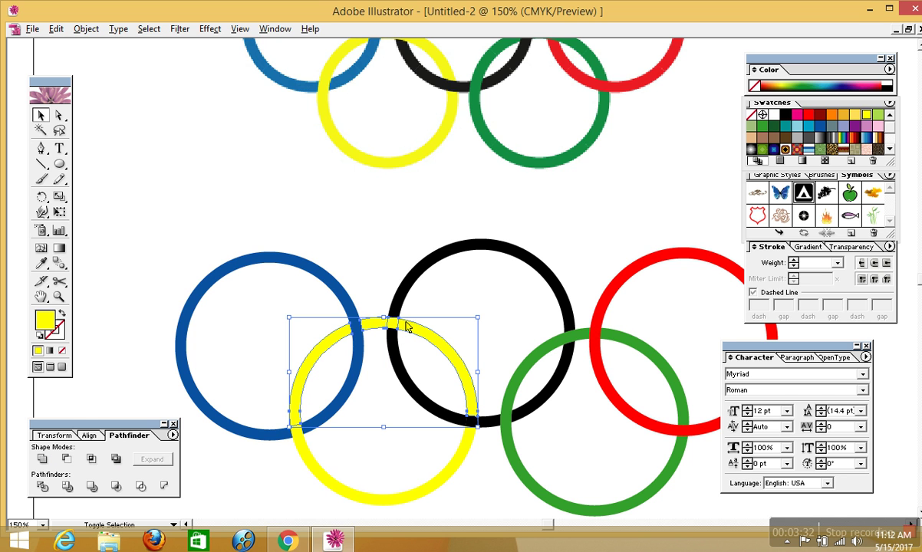
pyautogui.keyDown('shift'); pyautogui.click(466, 459); pyautogui.keyUp('shift')
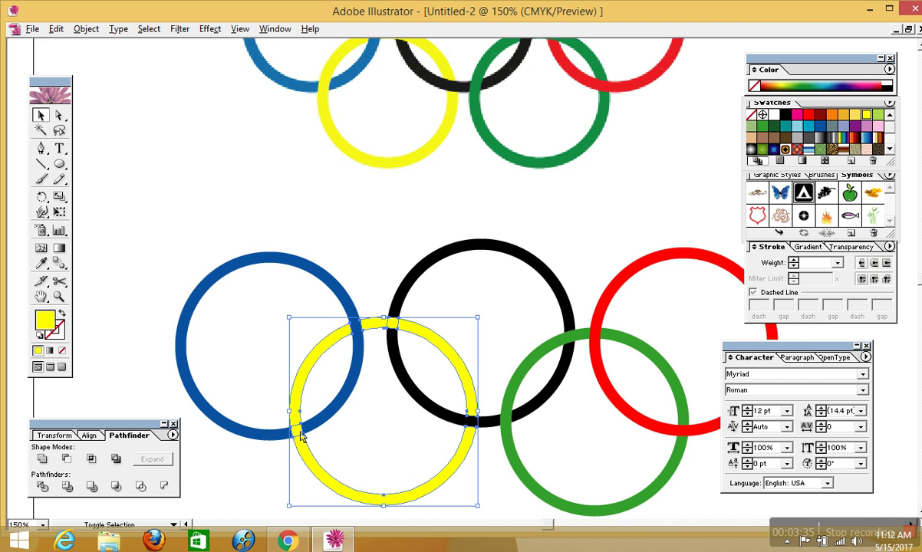
pyautogui.click(44, 459)
pyautogui.moveTo(306, 459); pyautogui.dragTo(216, 258)
pyautogui.hotkey('ctrl', 'z')
pyautogui.click(178, 236)
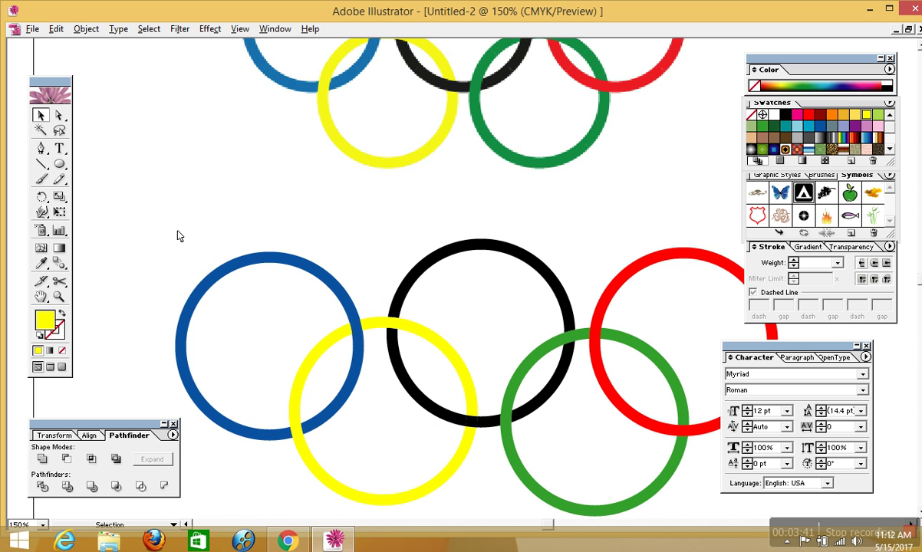
# Step: Divide the overlapping black and green rings into separate pieces with the Pathfinder Divide operation
pyautogui.moveTo(475, 292); pyautogui.dragTo(313, 226)
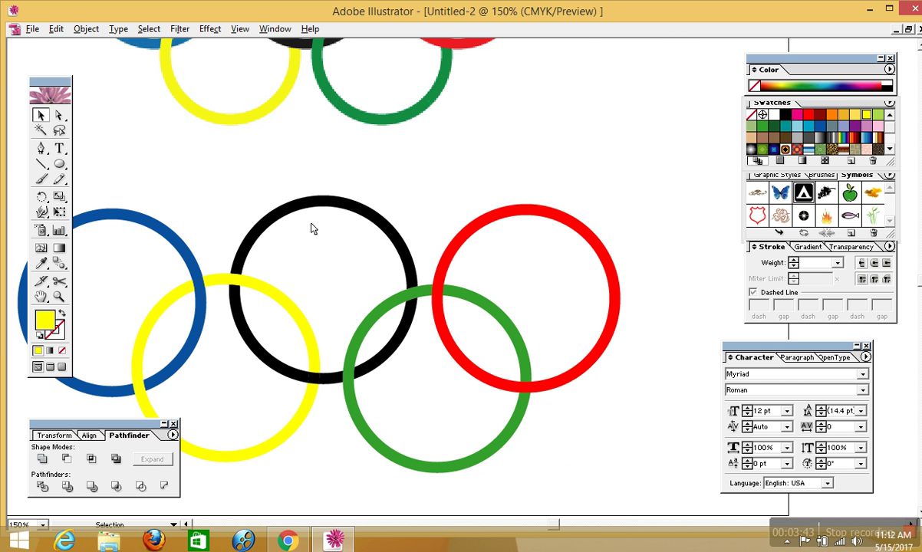
pyautogui.click(298, 208)
pyautogui.moveTo(391, 202); pyautogui.dragTo(445, 305)
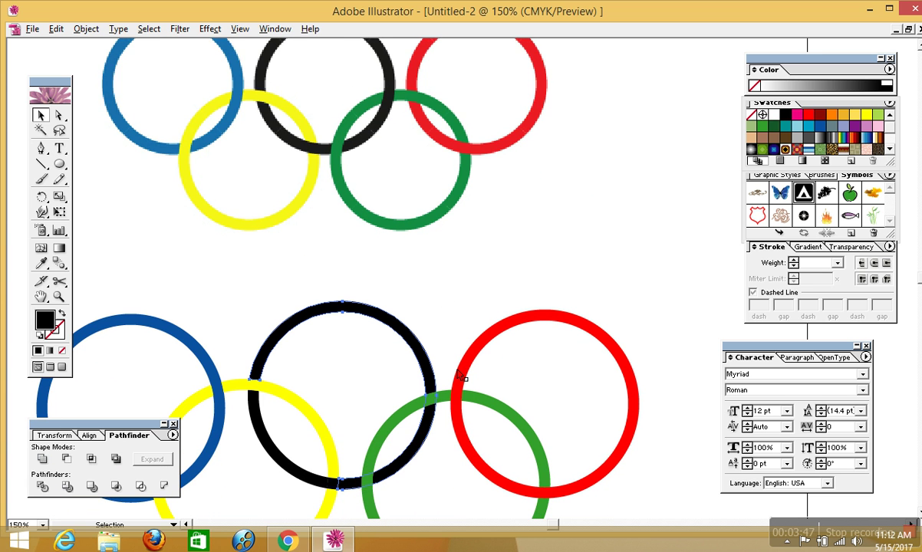
pyautogui.moveTo(461, 324); pyautogui.dragTo(473, 249)
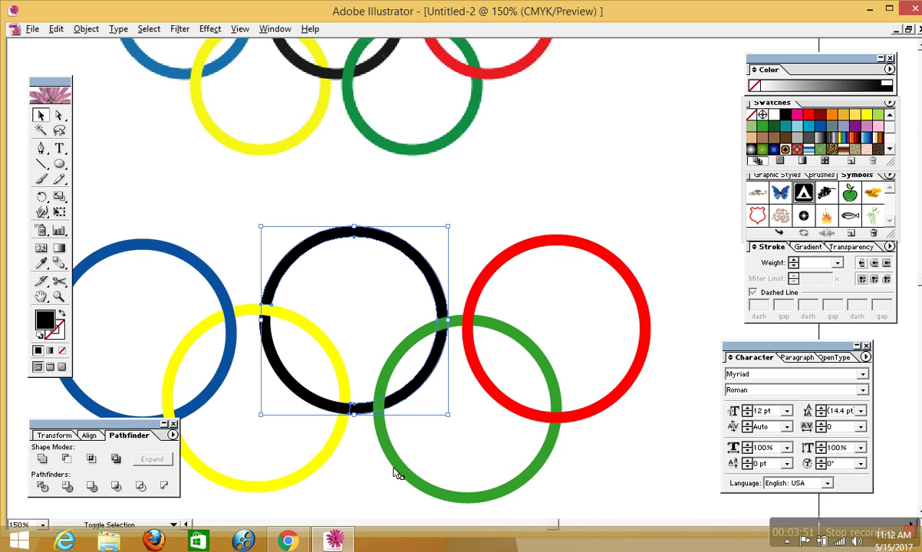
pyautogui.keyDown('shift'); pyautogui.click(376, 441); pyautogui.keyUp('shift')
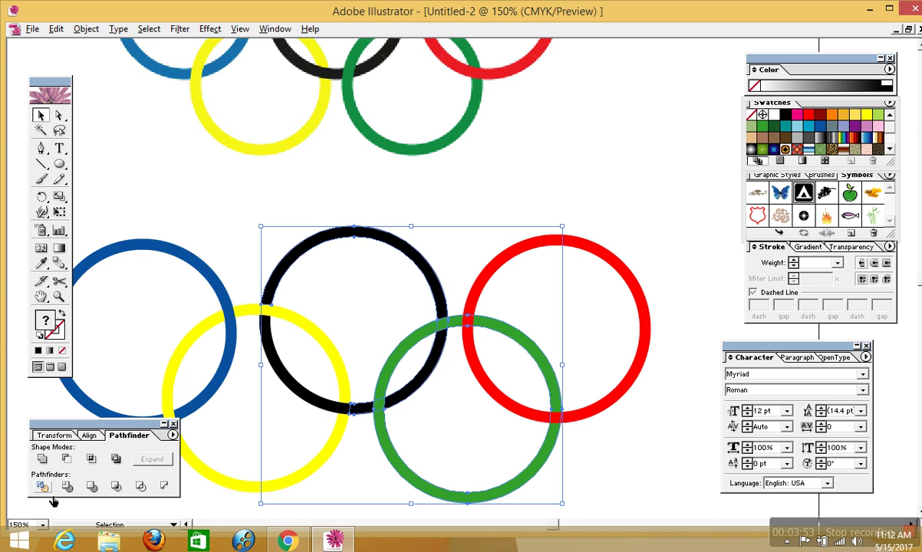
# Step: Ungroup the divided pieces of the black and green rings and deselect them
pyautogui.rightClick(362, 411)
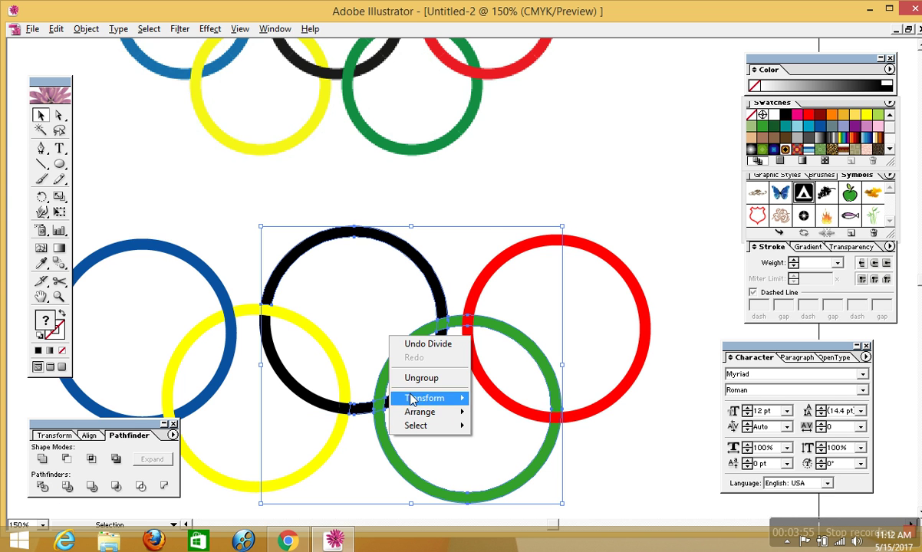
pyautogui.click(390, 376)
pyautogui.click(505, 173)
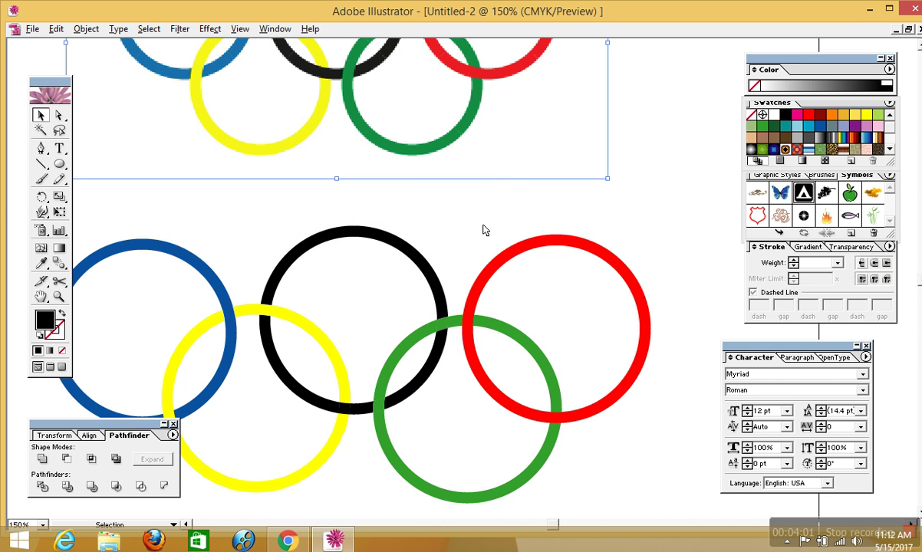
pyautogui.click(458, 237)
# Step: Fill the upper crossing piece of the black and green rings with black and deselect it
pyautogui.press('space')
pyautogui.moveTo(464, 206); pyautogui.dragTo(453, 267)
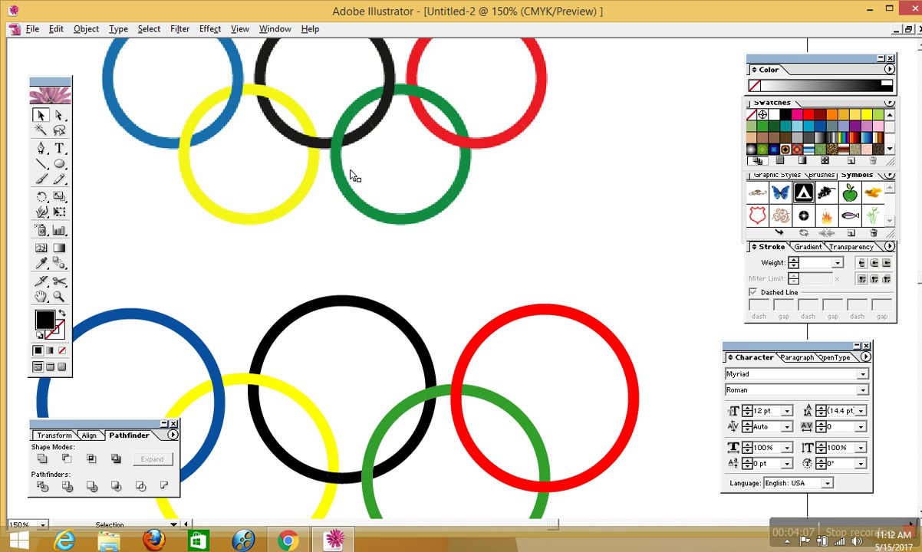
pyautogui.click(428, 393)
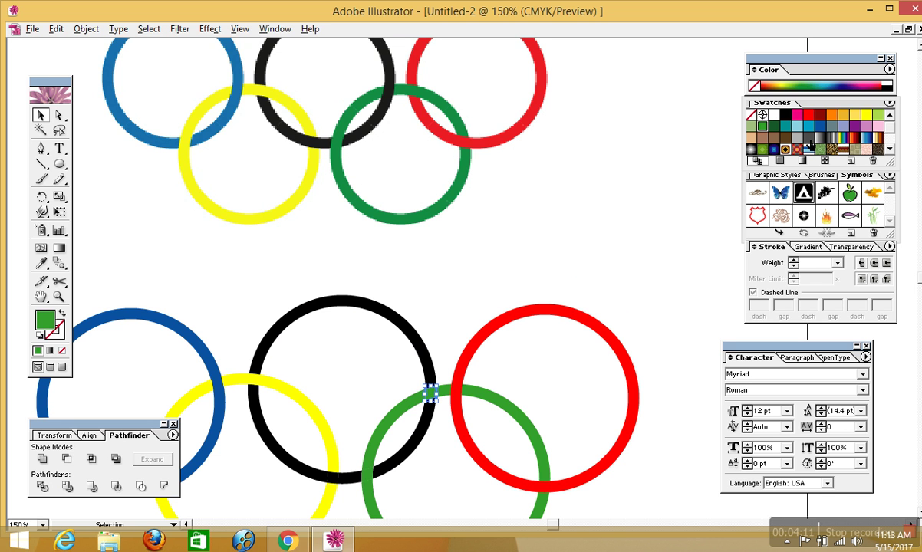
pyautogui.click(762, 114)
pyautogui.click(580, 194)
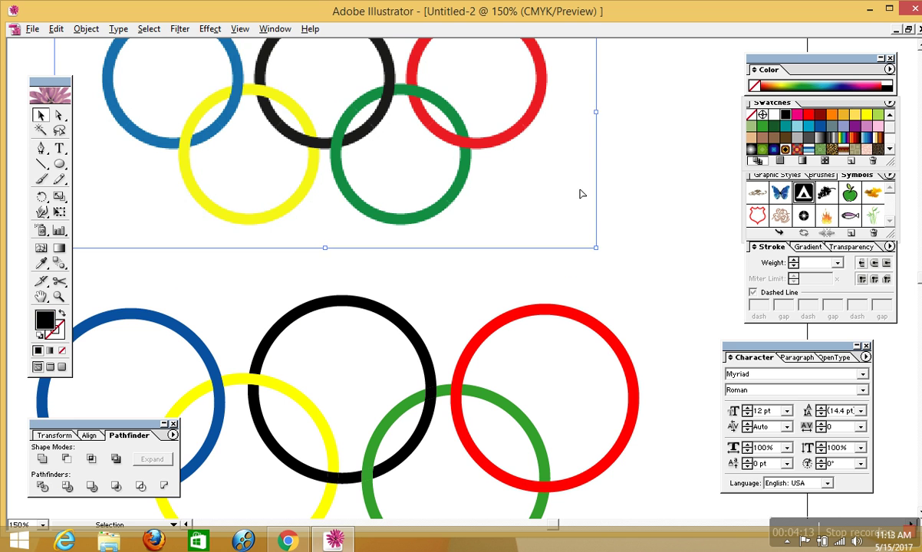
pyautogui.click(641, 316)
# Step: Divide the overlapping green and red rings into separate pieces with the Pathfinder Divide operation
pyautogui.scroll(-2, 632, 253)
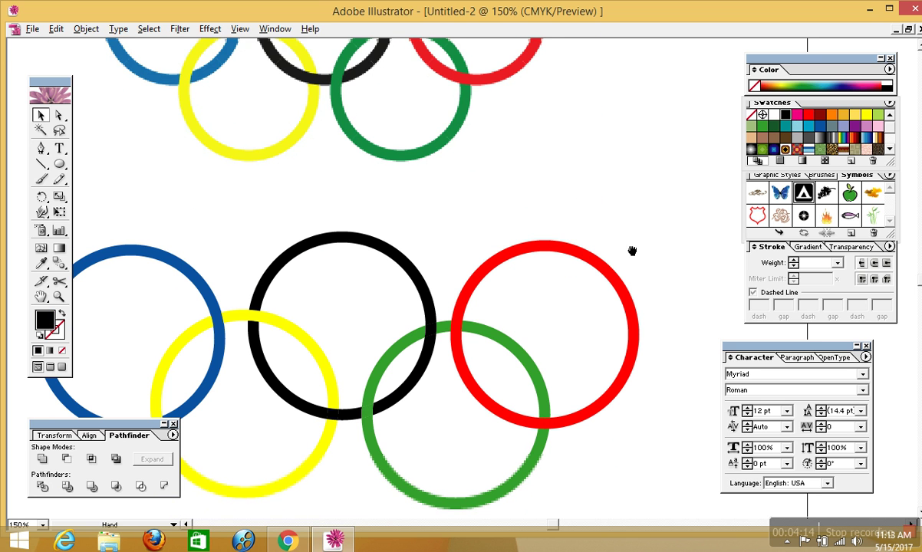
pyautogui.click(472, 504)
pyautogui.keyDown('shift'); pyautogui.click(601, 411); pyautogui.keyUp('shift')
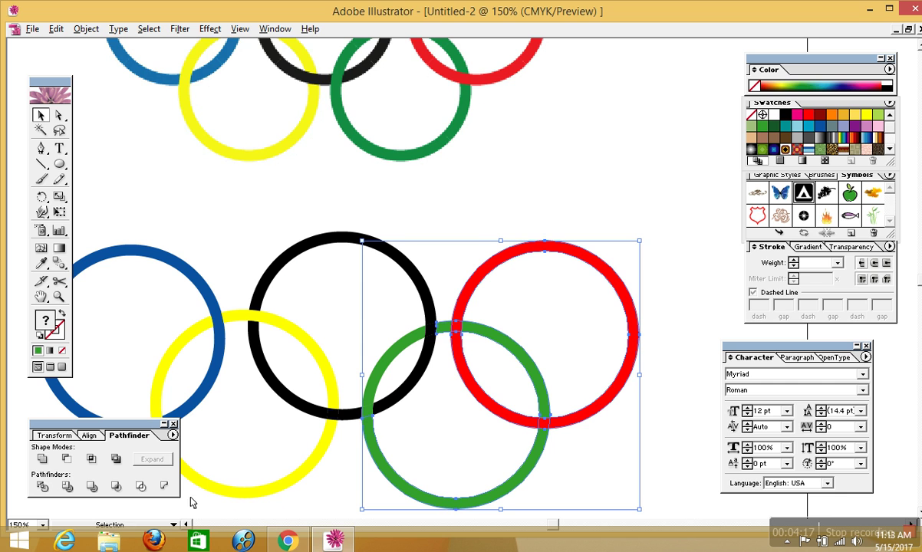
pyautogui.click(43, 486)
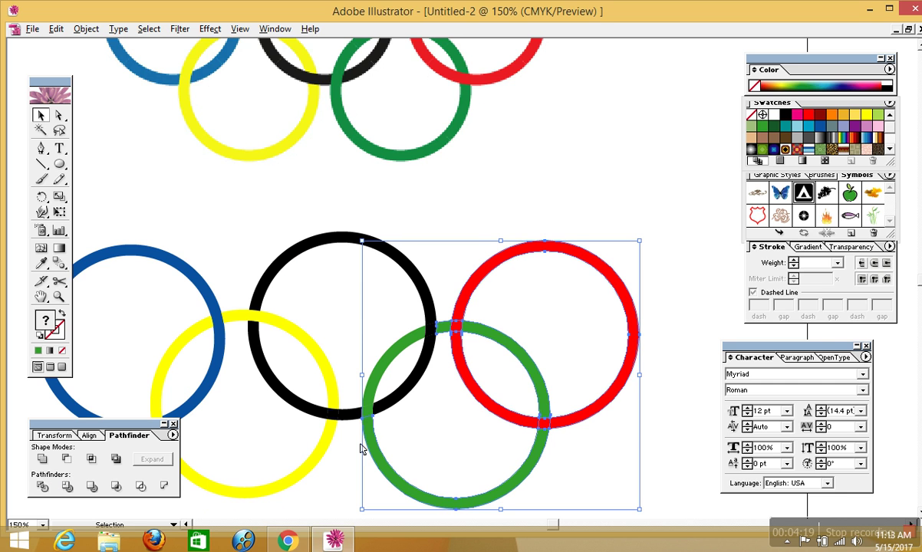
# Step: Ungroup the divided pieces of the green and red rings and deselect them
pyautogui.rightClick(488, 337)
pyautogui.click(508, 373)
pyautogui.click(491, 317)
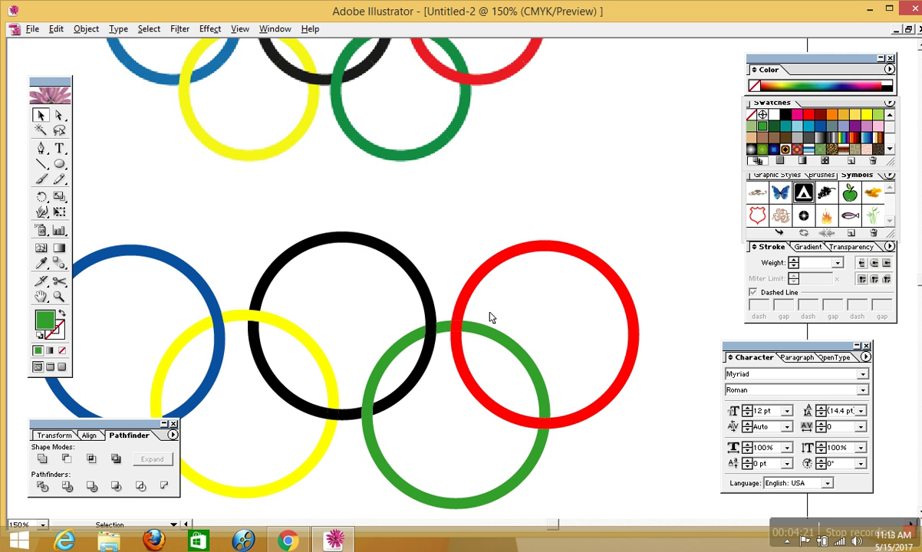
# Step: Fill the upper crossing piece of the green and red rings with the green ring's color
pyautogui.moveTo(500, 206); pyautogui.dragTo(494, 253)
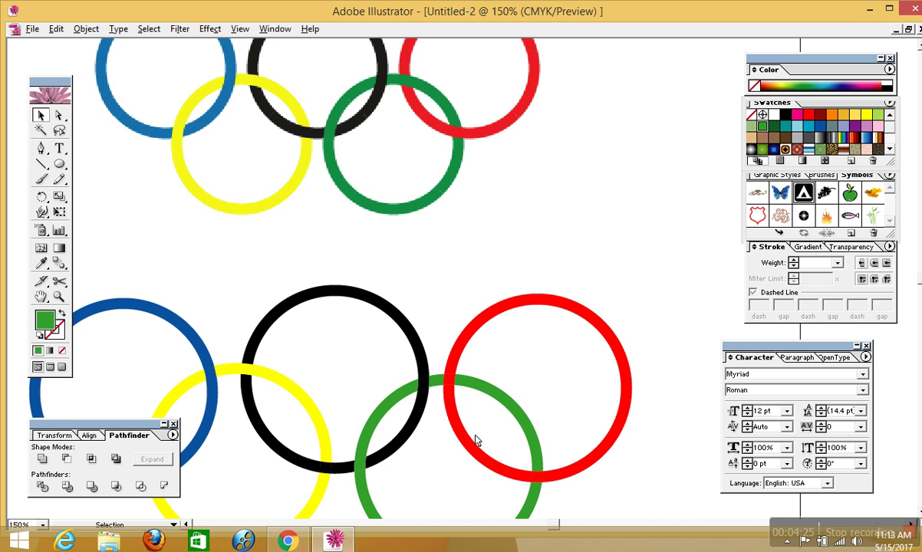
pyautogui.click(449, 380)
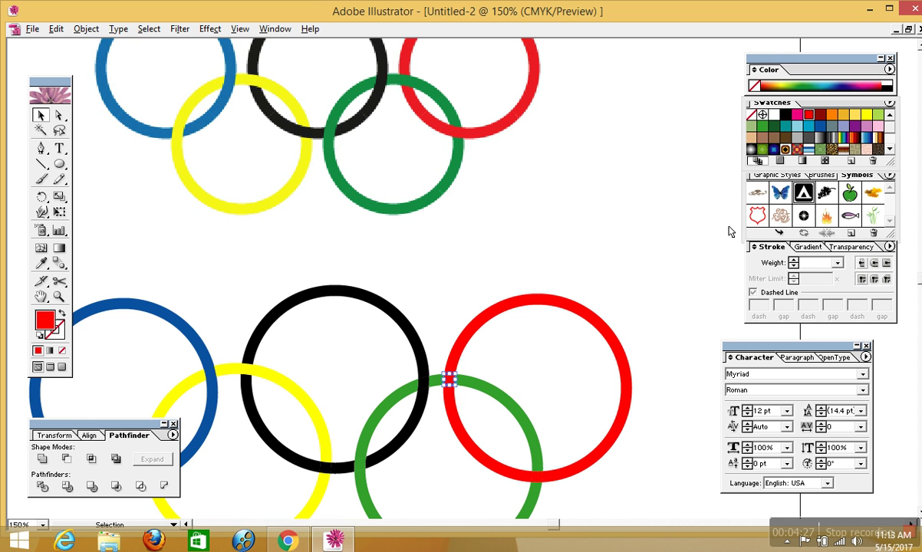
pyautogui.click(763, 125)
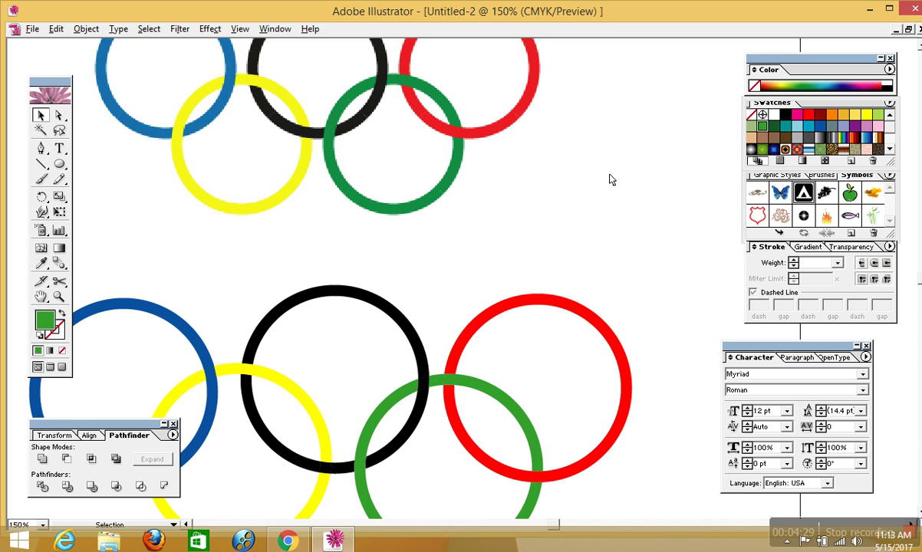
# Step: Unite the black ring's upper and lower arcs into one shape with the Pathfinder and expand the result
pyautogui.moveTo(613, 268); pyautogui.dragTo(621, 232)
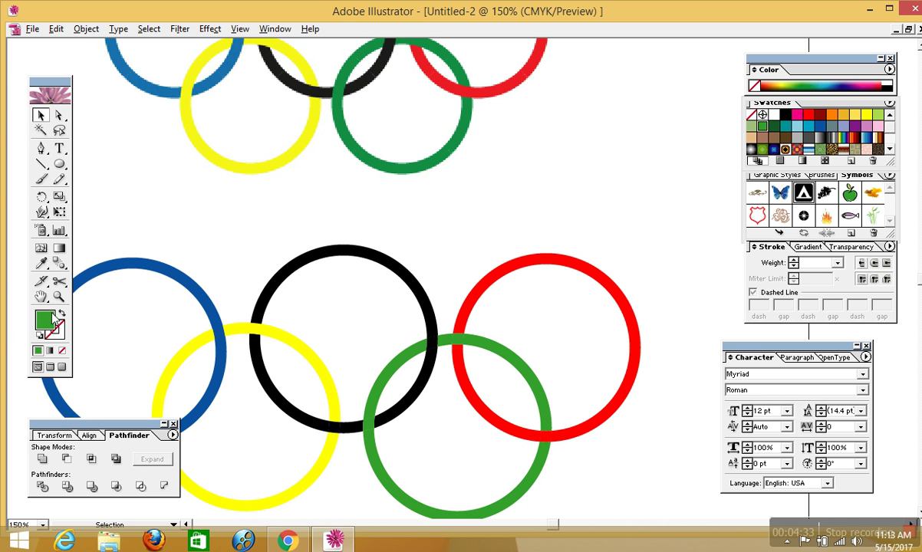
pyautogui.click(58, 296)
pyautogui.keyDown('alt'); pyautogui.click(479, 254); pyautogui.keyUp('alt')
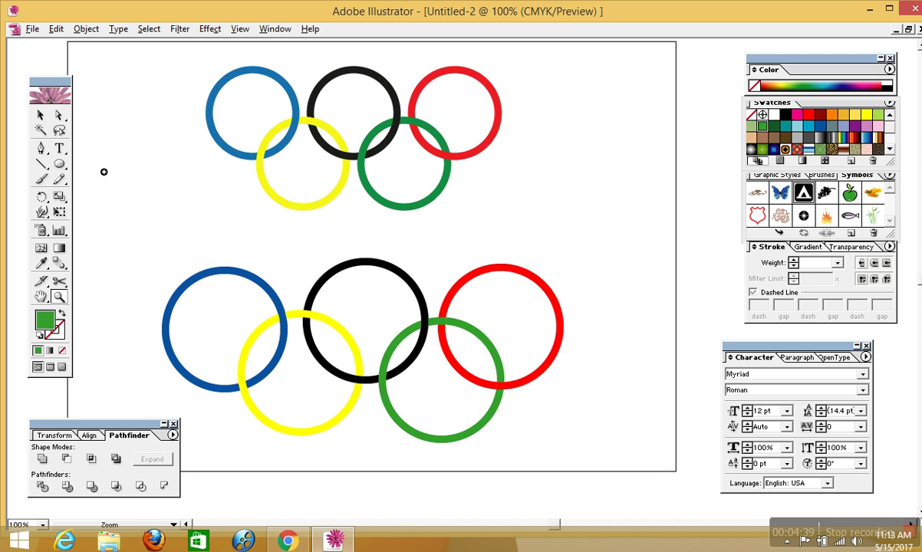
pyautogui.click(39, 115)
pyautogui.click(369, 260)
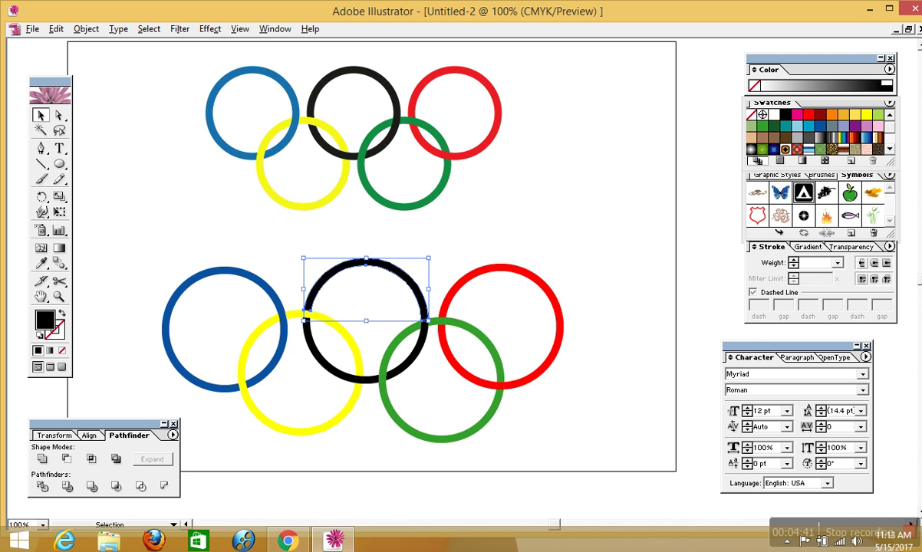
pyautogui.keyDown('shift'); pyautogui.click(332, 374); pyautogui.keyUp('shift')
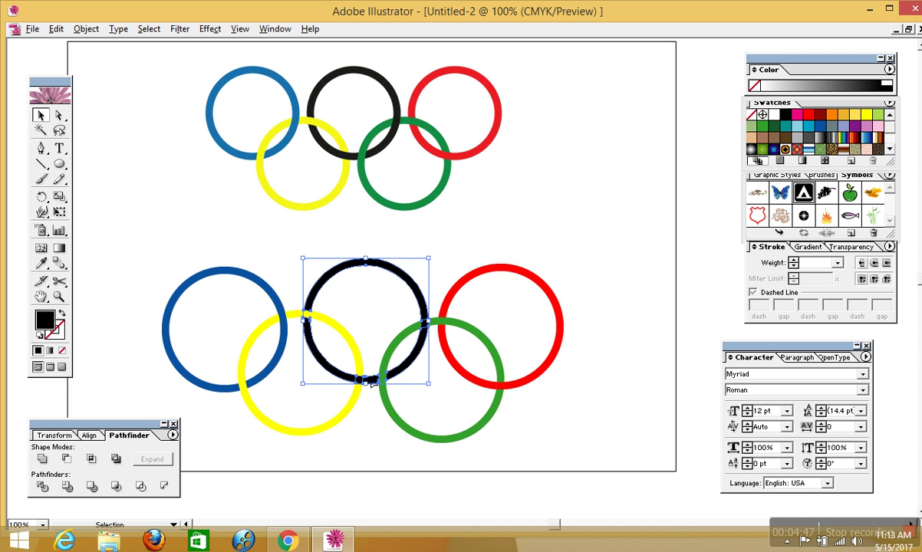
pyautogui.click(42, 458)
pyautogui.click(146, 462)
# Step: Delete the united black shape to check for leftover pieces, and undo the deletion
pyautogui.press('Delete')
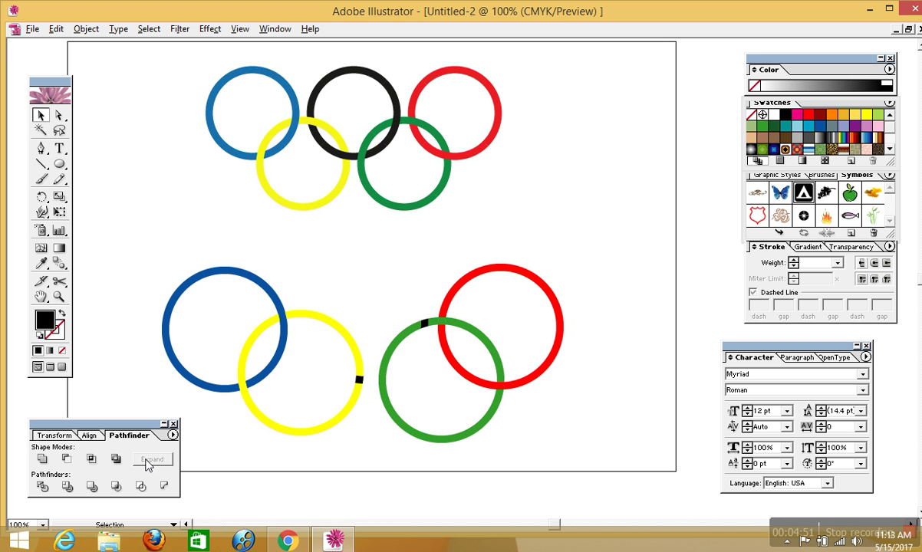
pyautogui.hotkey('ctrl', 'z')
pyautogui.click(350, 400)
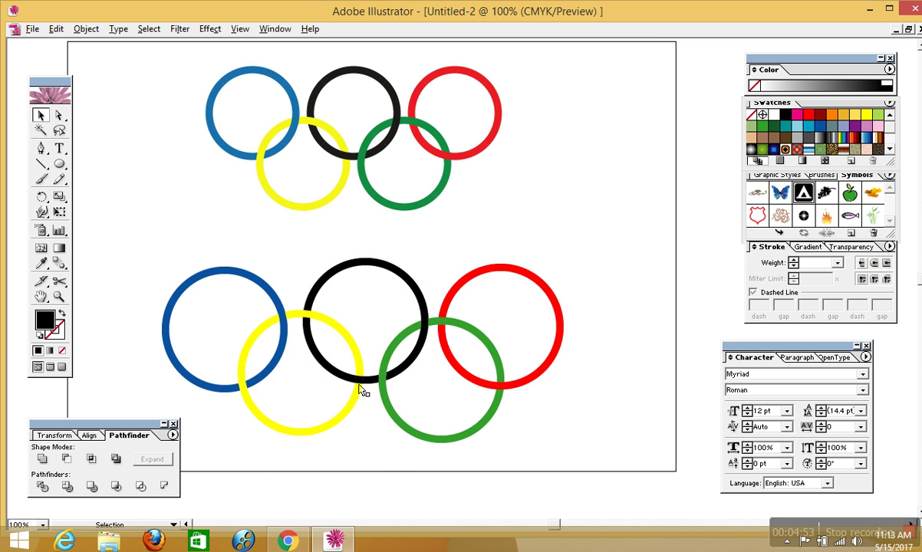
# Step: Unite the two remaining black crossing pieces with the rest of the black ring and expand the result
pyautogui.click(359, 378)
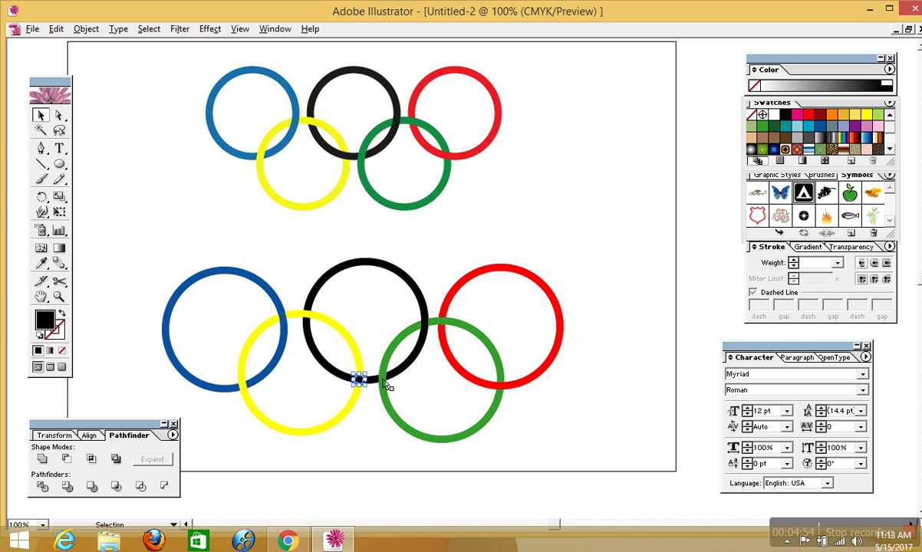
pyautogui.keyDown('shift'); pyautogui.click(430, 328); pyautogui.keyUp('shift')
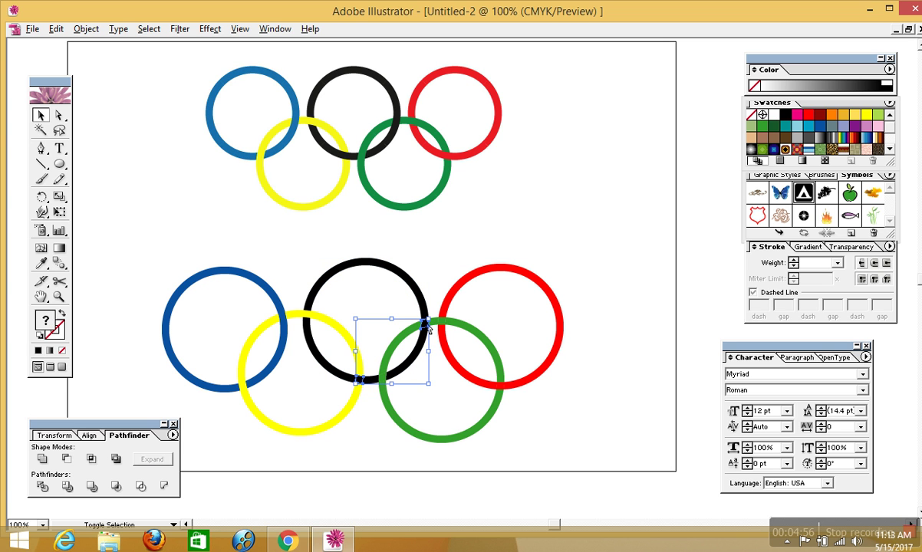
pyautogui.keyDown('shift'); pyautogui.click(365, 260); pyautogui.keyUp('shift')
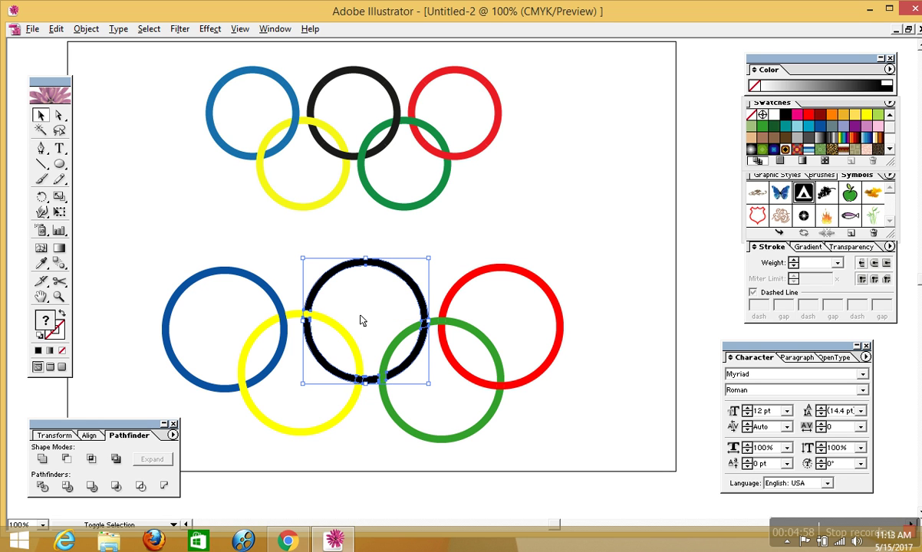
pyautogui.click(42, 458)
pyautogui.click(149, 461)
# Step: Check that the black ring is one piece by deleting it, undo the deletion and deselect the ring
pyautogui.press('Delete')
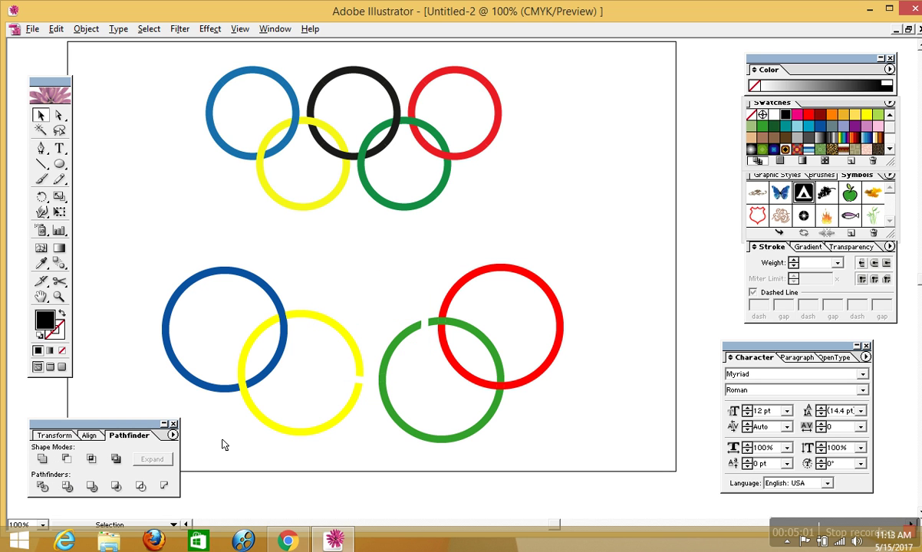
pyautogui.hotkey('ctrl', 'z')
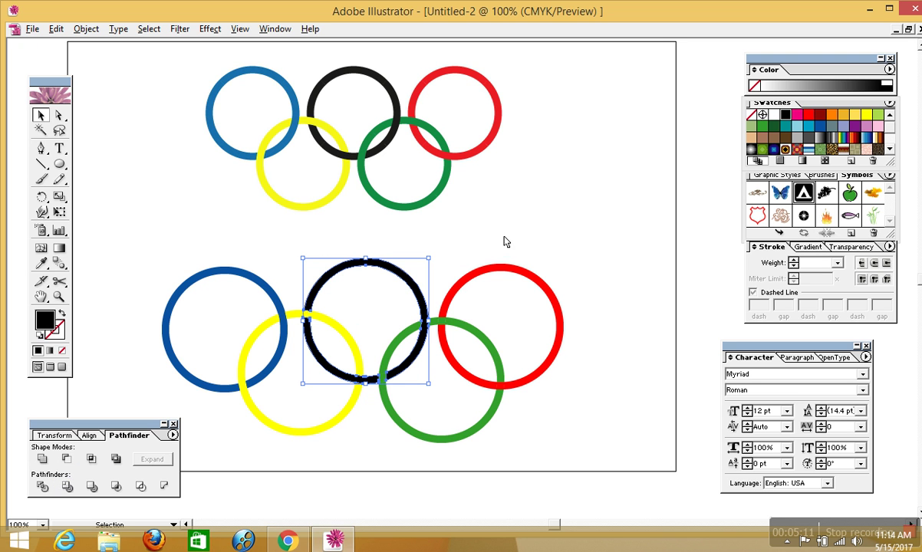
pyautogui.click(473, 244)
# Step: Unite the green ring's lower arc, upper arc and green crossing pieces into one expanded shape
pyautogui.click(398, 427)
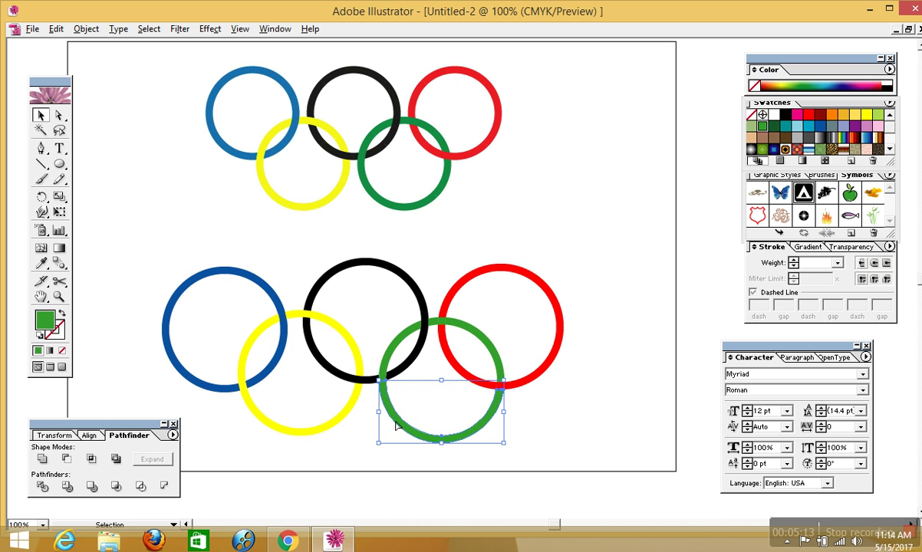
pyautogui.keyDown('shift'); pyautogui.click(389, 382); pyautogui.keyUp('shift')
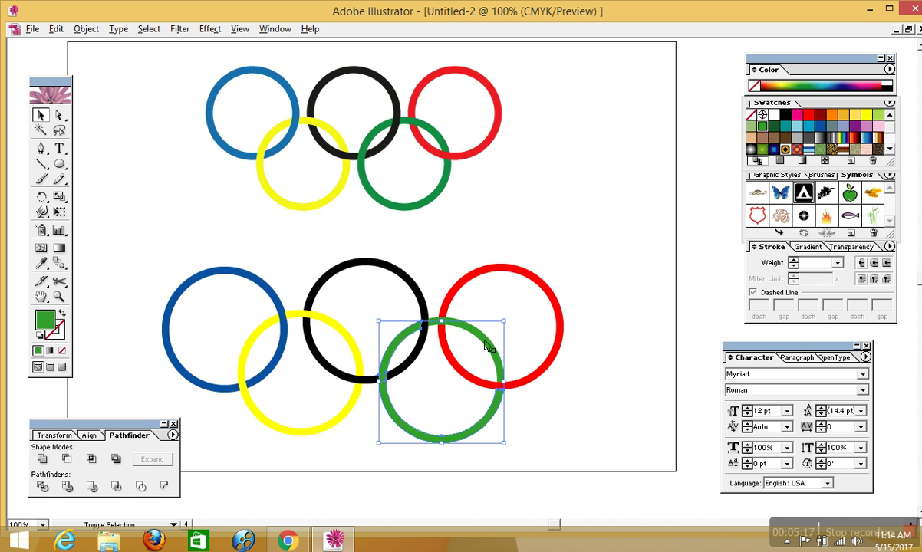
pyautogui.keyDown('shift'); pyautogui.click(442, 321); pyautogui.keyUp('shift')
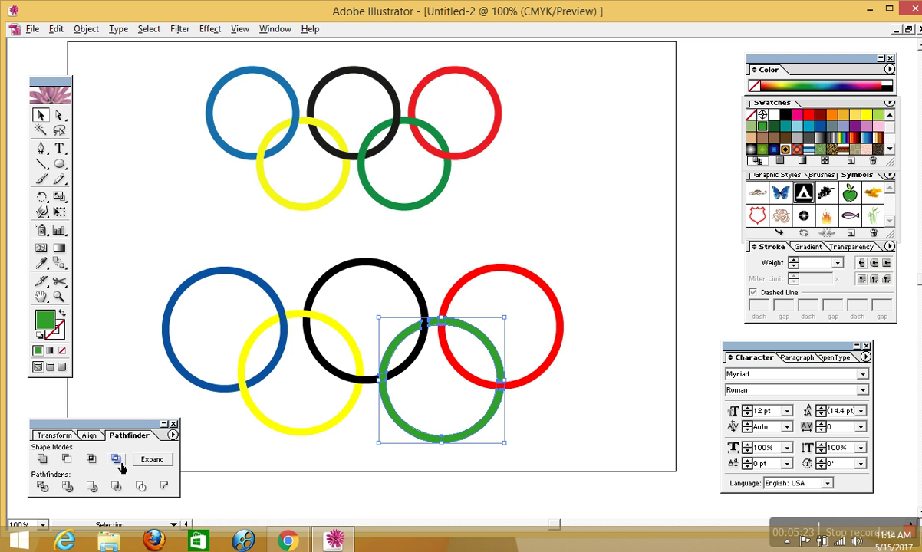
# Step: Check that the green ring is one piece by deleting it, undo the deletion and deselect the ring
pyautogui.press('Delete')
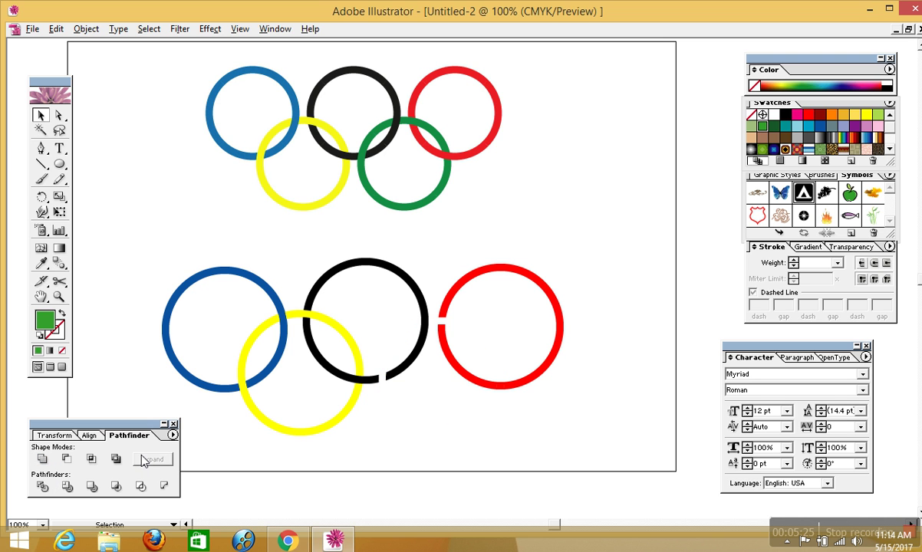
pyautogui.hotkey('ctrl', 'z')
pyautogui.click(538, 243)
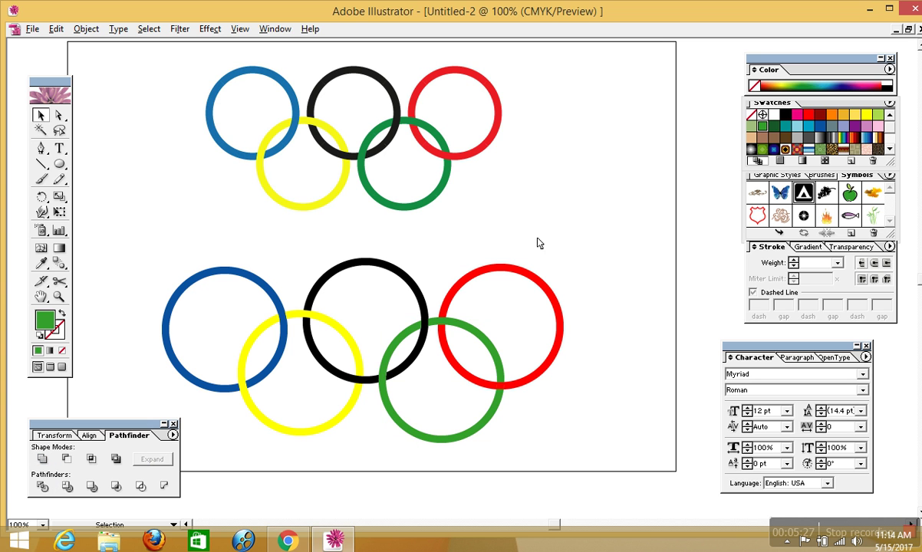
# Step: Undo the test move of the red ring's outer arc and unite all the red ring's parts into one shape
pyautogui.click(506, 271)
pyautogui.moveTo(507, 271); pyautogui.dragTo(542, 241)
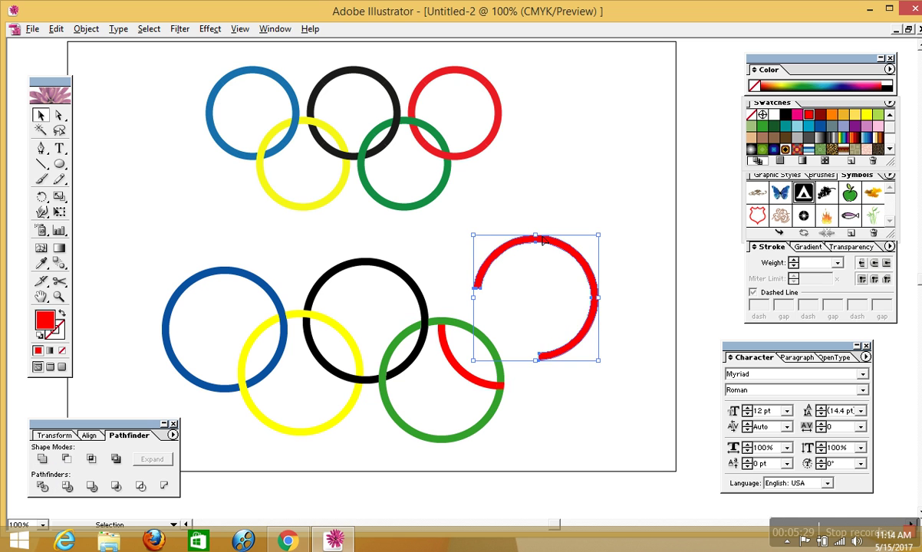
pyautogui.hotkey('ctrl', 'z')
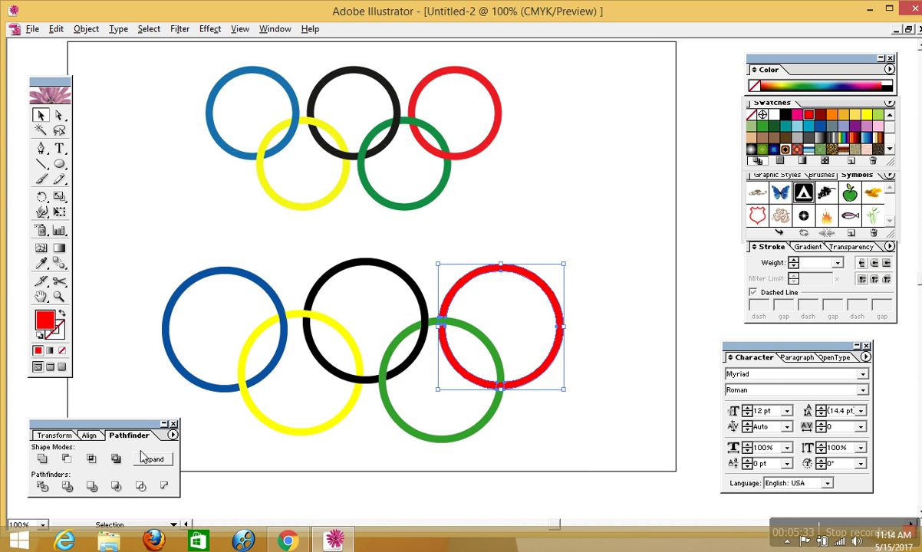
pyautogui.click(593, 420)
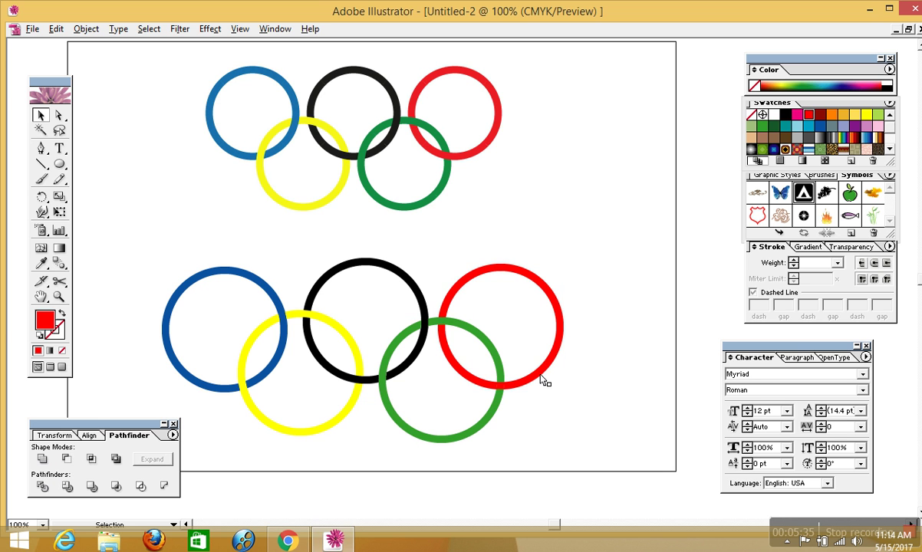
# Step: Move the red and blue rings away from the logo to check that each is one piece, undoing each move
pyautogui.moveTo(544, 379); pyautogui.dragTo(571, 355)
pyautogui.hotkey('ctrl', 'z')
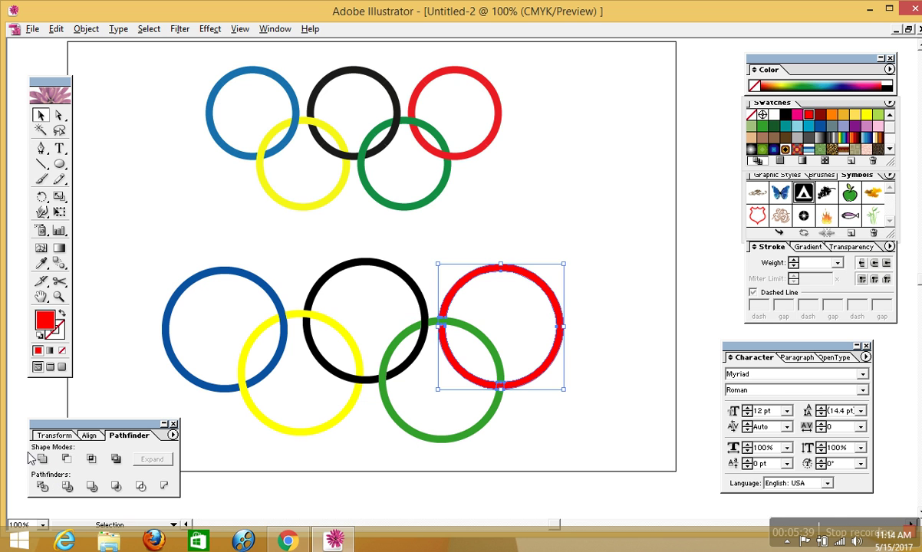
pyautogui.click(514, 488)
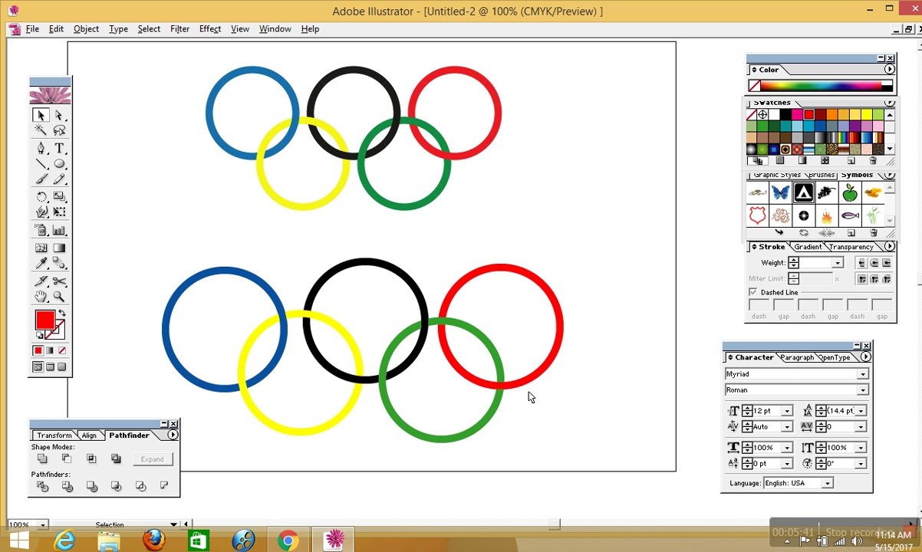
pyautogui.moveTo(530, 383); pyautogui.dragTo(580, 334)
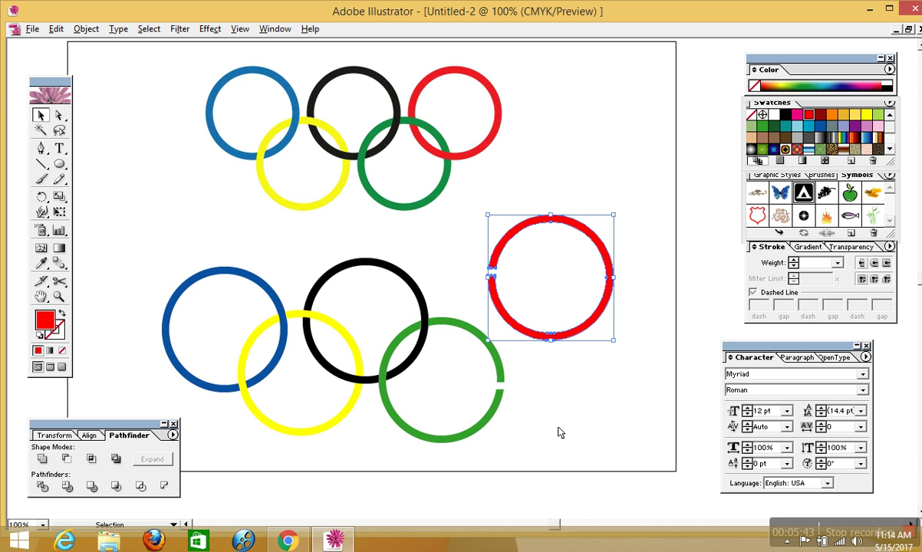
pyautogui.hotkey('ctrl', 'z')
pyautogui.click(241, 274)
pyautogui.moveTo(241, 274); pyautogui.dragTo(216, 253)
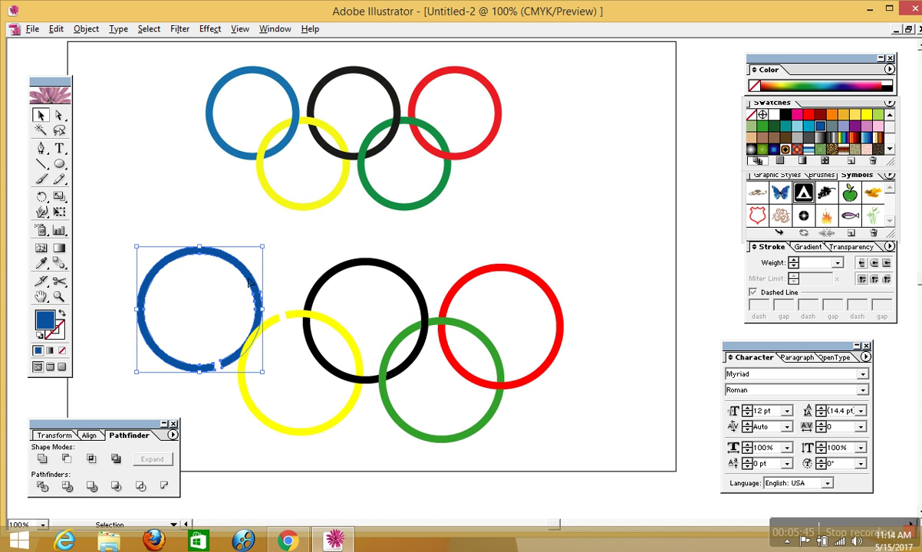
pyautogui.hotkey('ctrl', 'z')
pyautogui.click(351, 333)
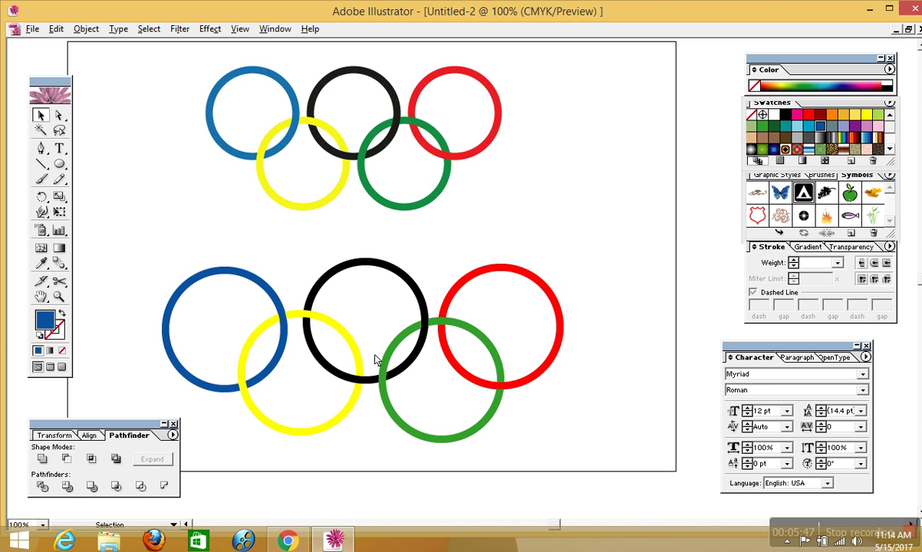
# Step: Switch to Chrome to view the Olympic logo reference images, and return to Illustrator
pyautogui.click(286, 542)
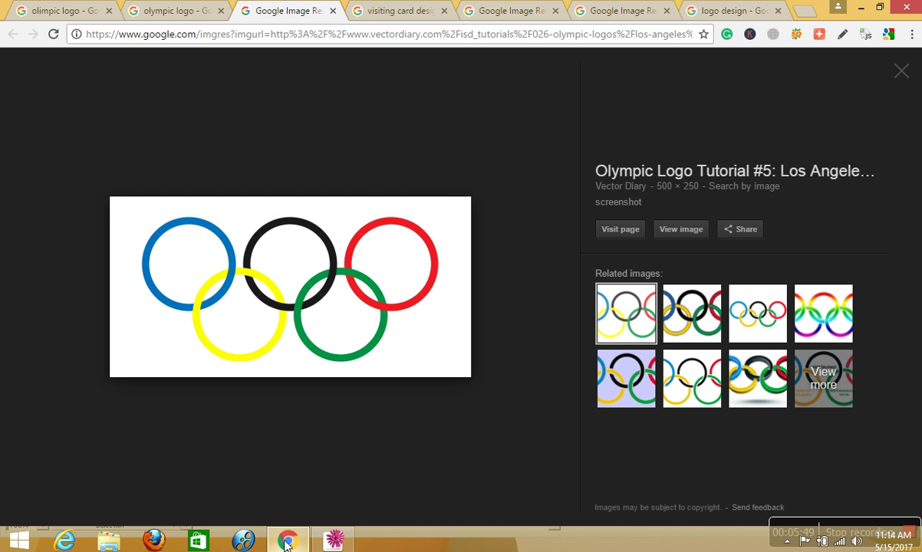
pyautogui.click(182, 11)
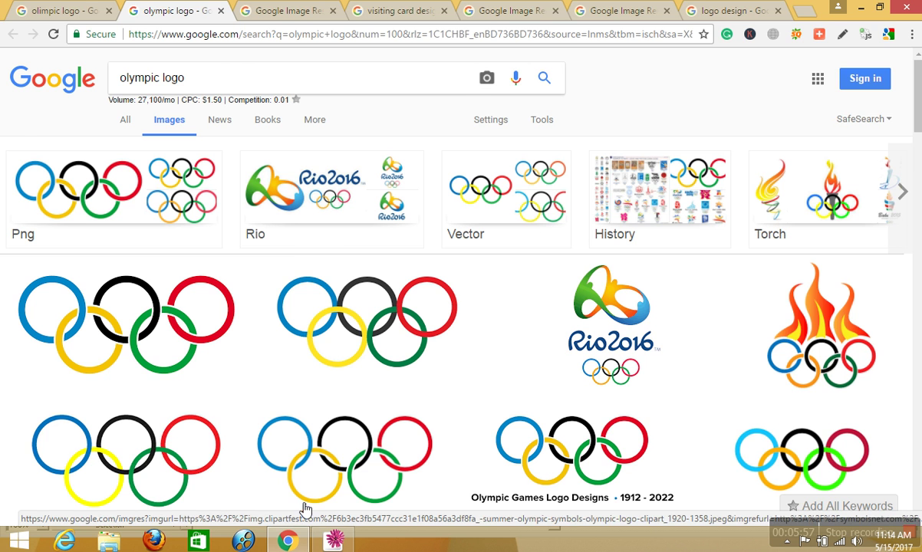
pyautogui.hotkey('alt', 'Tab')
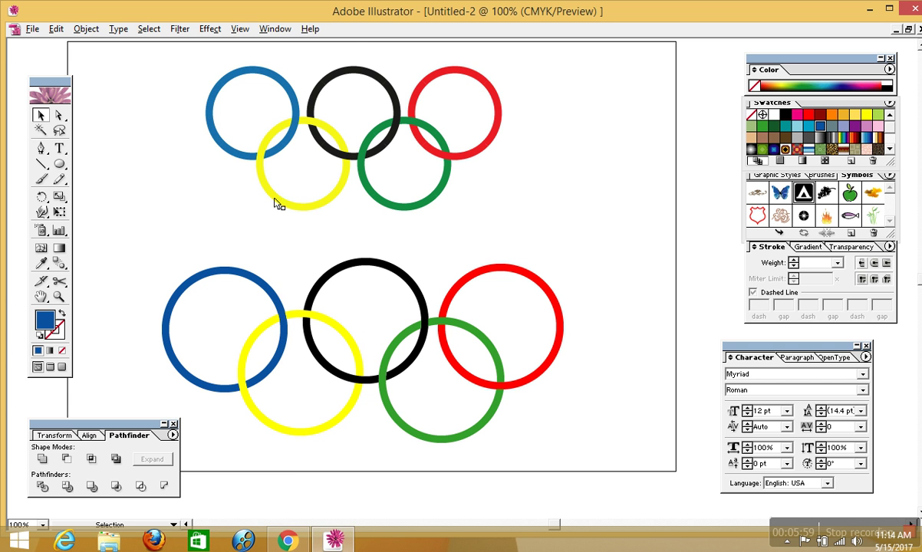
# Step: Delete the reference logo image, and move all five drawn rings up into the upper half of the artboard
pyautogui.moveTo(276, 203); pyautogui.dragTo(319, 165)
pyautogui.press('Delete')
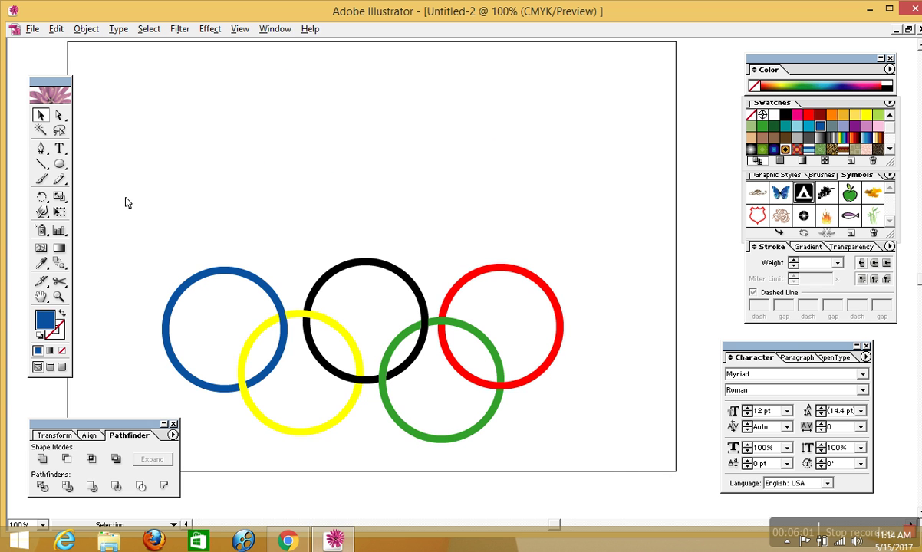
pyautogui.moveTo(126, 199); pyautogui.dragTo(611, 464)
pyautogui.moveTo(488, 419); pyautogui.dragTo(483, 277)
pyautogui.click(450, 355)
# Step: Group all pieces of the five rings and deselect the group
pyautogui.moveTo(59, 164); pyautogui.dragTo(67, 163)
pyautogui.click(40, 115)
pyautogui.moveTo(134, 86); pyautogui.dragTo(531, 294)
pyautogui.rightClick(492, 241)
pyautogui.click(514, 276)
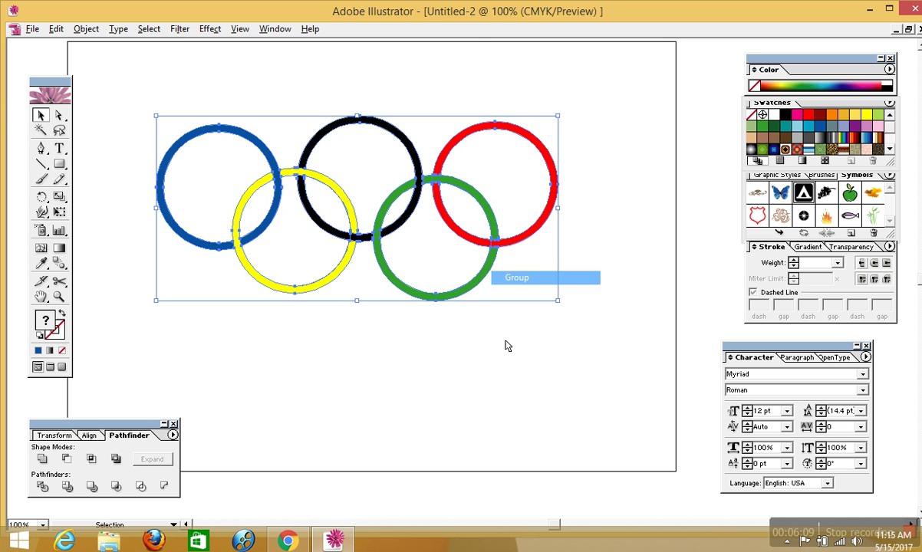
pyautogui.click(506, 346)
# Step: Draw a blue rectangle that covers the whole ring group with a margin on every side, and deselect it
pyautogui.click(59, 164)
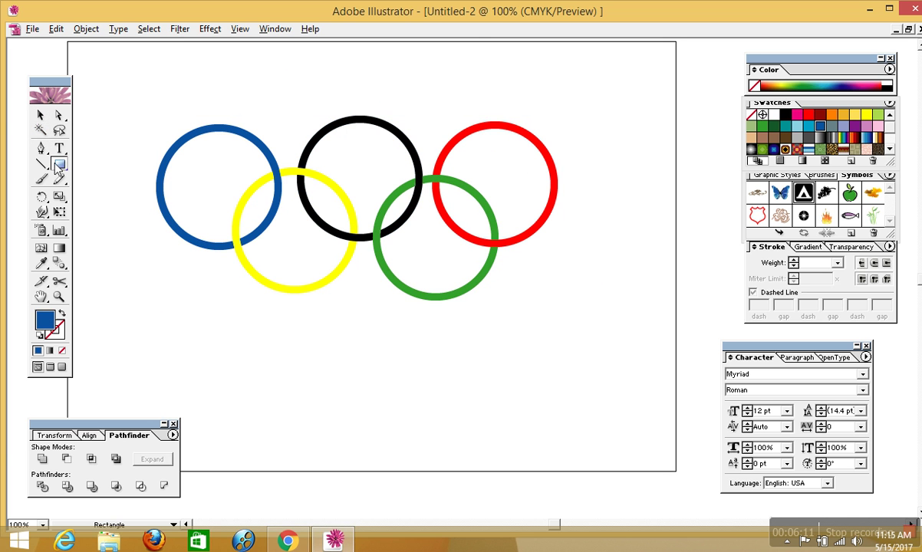
pyautogui.moveTo(107, 79); pyautogui.dragTo(620, 350)
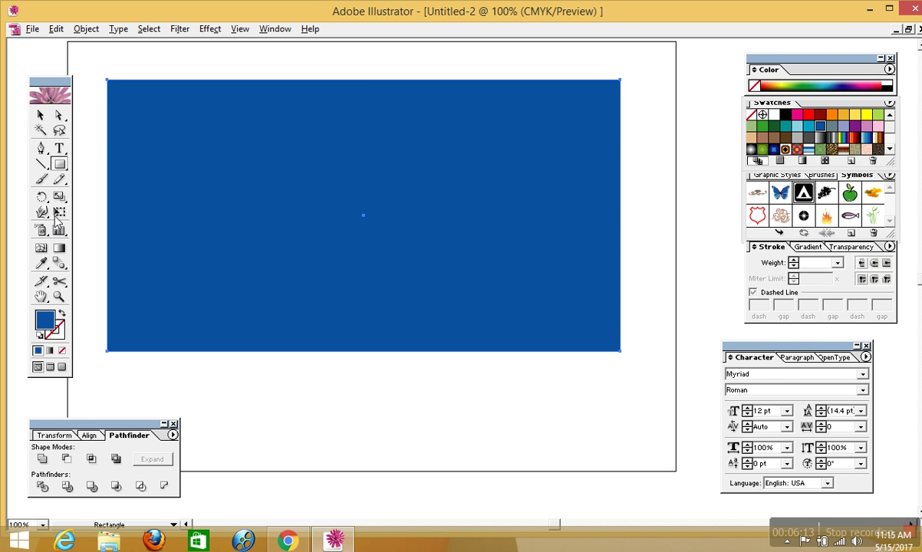
pyautogui.click(41, 116)
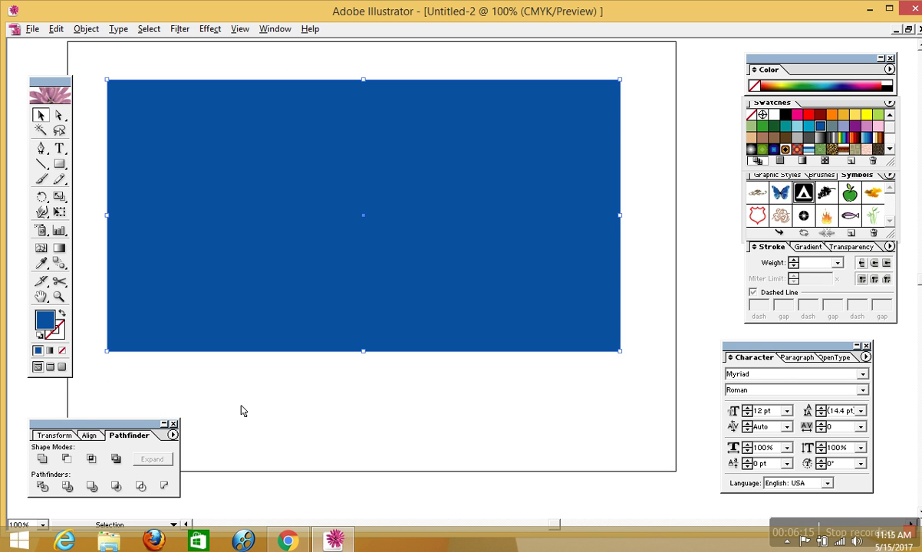
pyautogui.click(226, 380)
# Step: Bring the grouped Olympic rings to the front of the blue rectangle and deselect them
pyautogui.click(235, 262)
pyautogui.moveTo(119, 55); pyautogui.dragTo(644, 453)
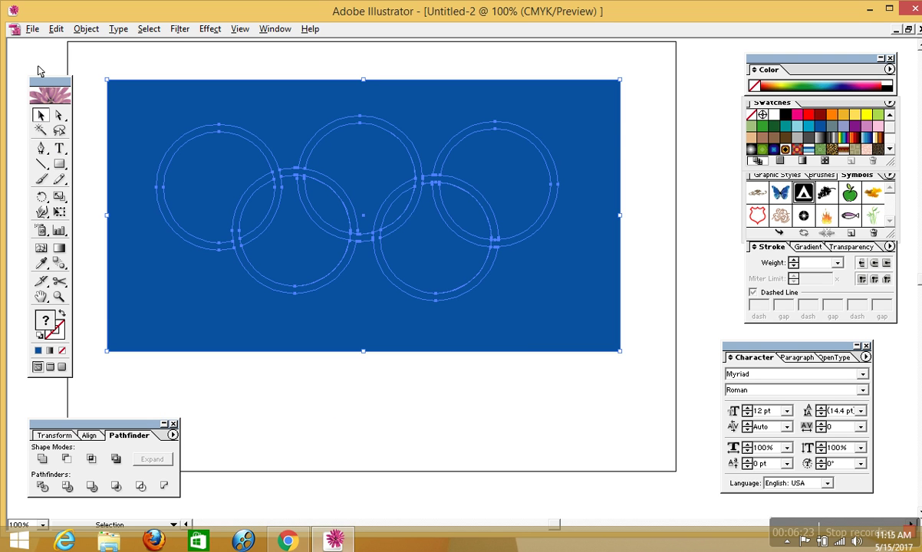
pyautogui.moveTo(103, 53); pyautogui.dragTo(648, 382)
pyautogui.keyDown('shift'); pyautogui.click(145, 322); pyautogui.keyUp('shift')
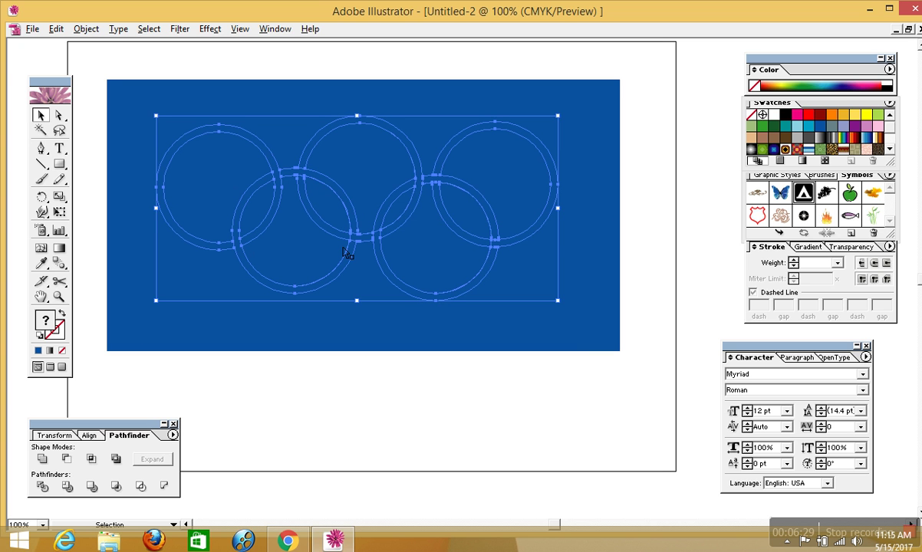
pyautogui.rightClick(345, 209)
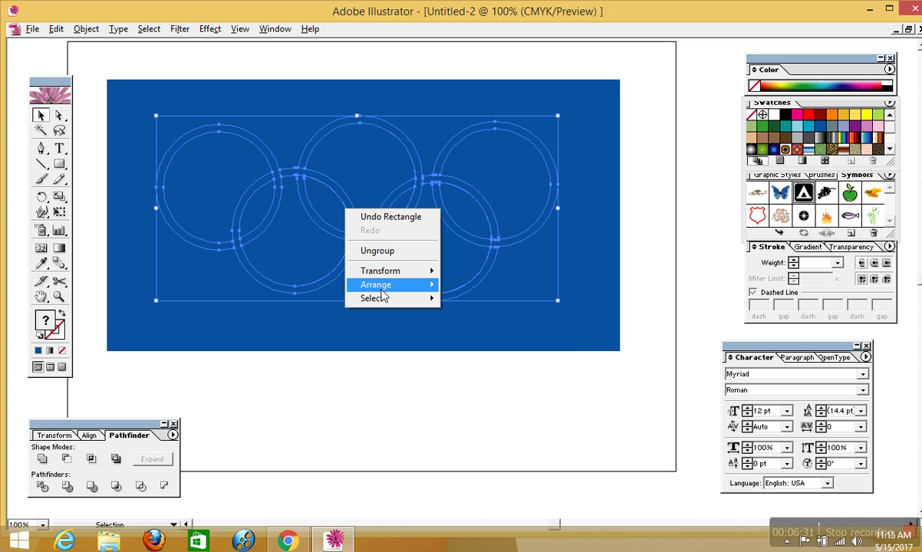
pyautogui.moveTo(376, 285)
pyautogui.click(449, 283)
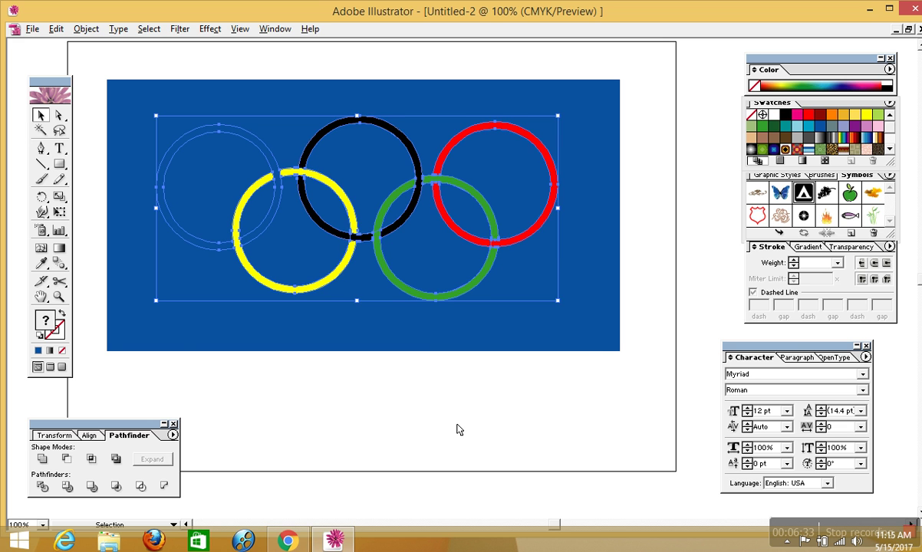
pyautogui.click(457, 429)
# Step: Fill the background rectangle with the light pink swatch and deselect it
pyautogui.click(173, 349)
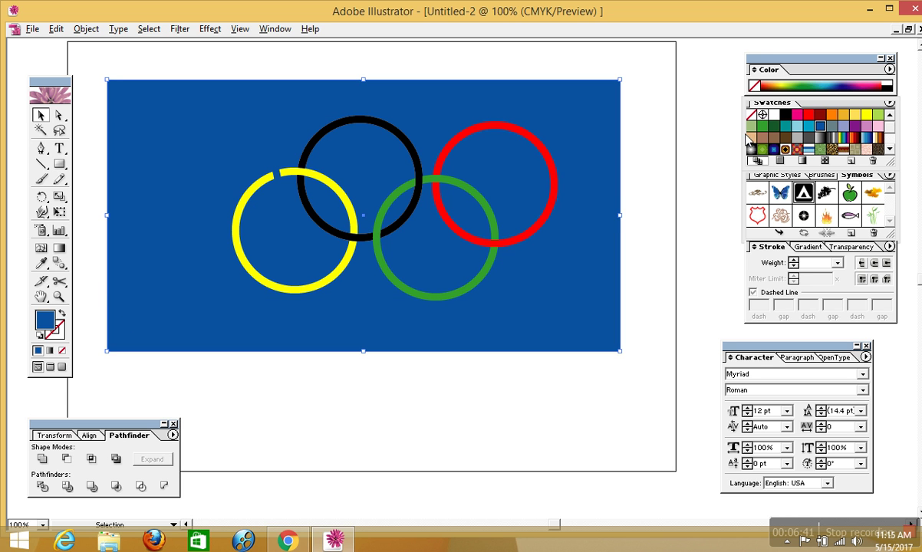
pyautogui.click(878, 127)
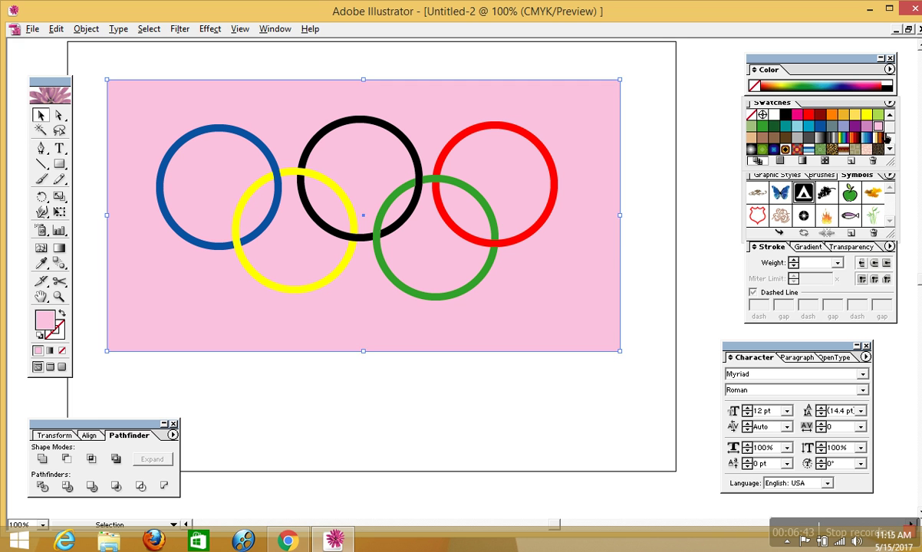
pyautogui.click(405, 394)
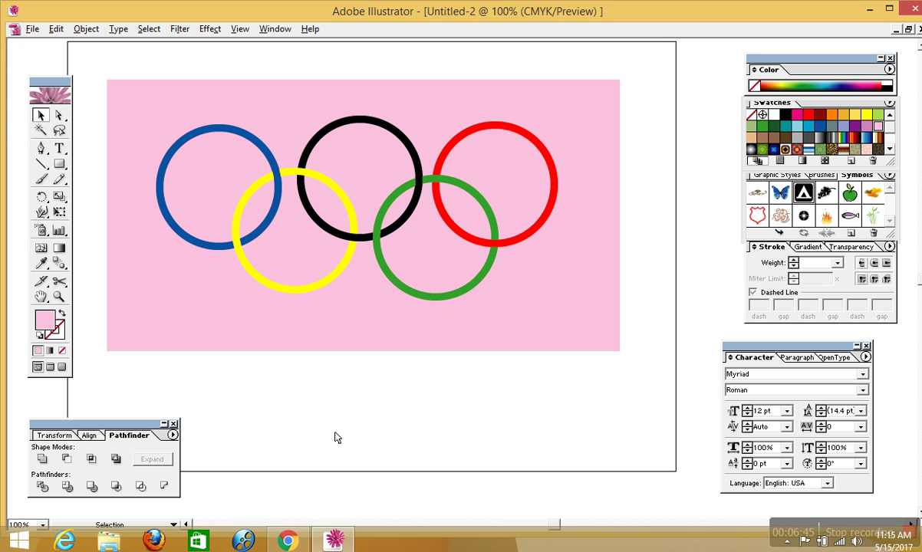
# Step: Give the whole ring group a white stroke with a weight of 3 pt and deselect it
pyautogui.click(520, 243)
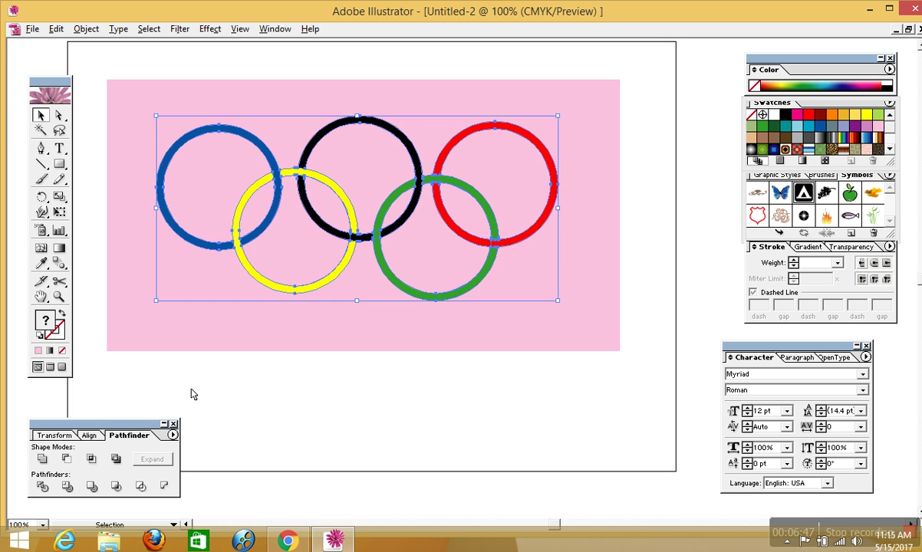
pyautogui.click(57, 332)
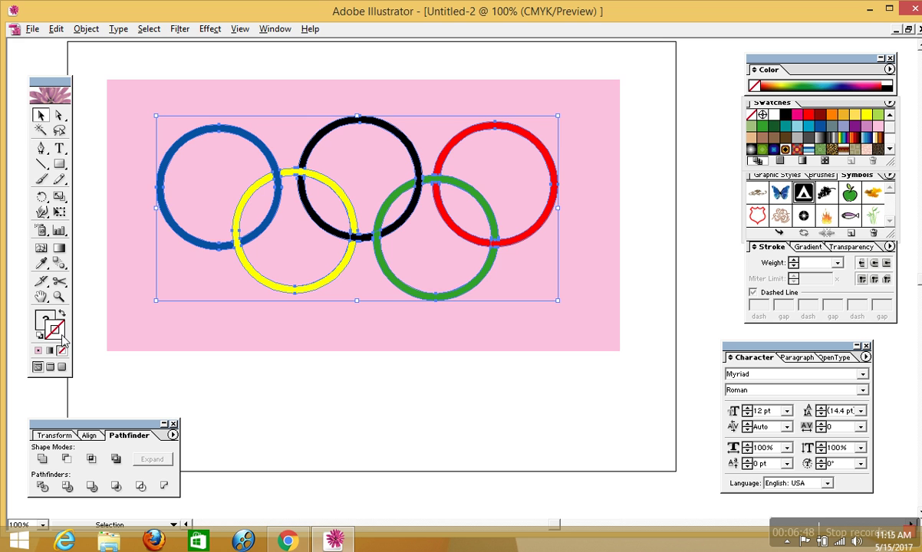
pyautogui.click(774, 115)
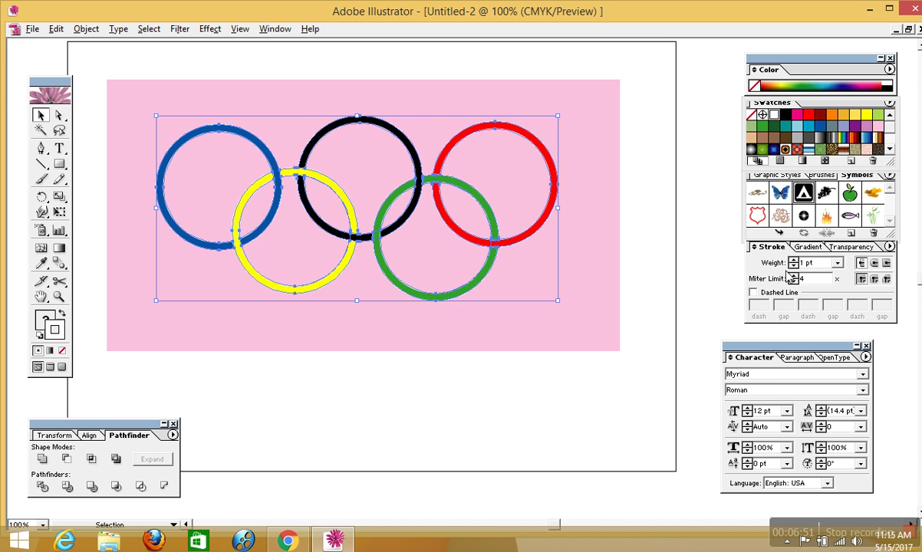
pyautogui.hotkey('ctrl', 'z')
pyautogui.click(678, 268)
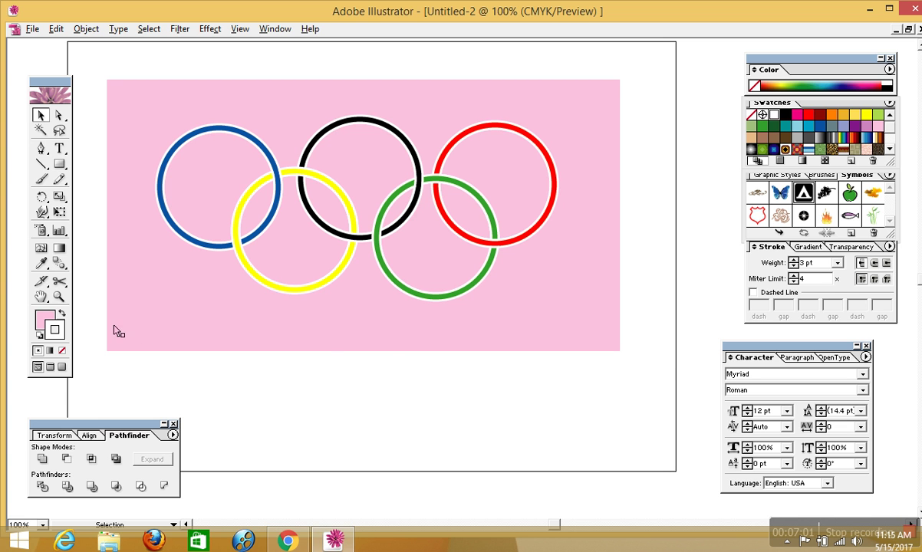
# Step: Examine the white gaps where the yellow, black and green rings overlap, at up to 400% magnification
pyautogui.click(59, 296)
pyautogui.click(301, 233)
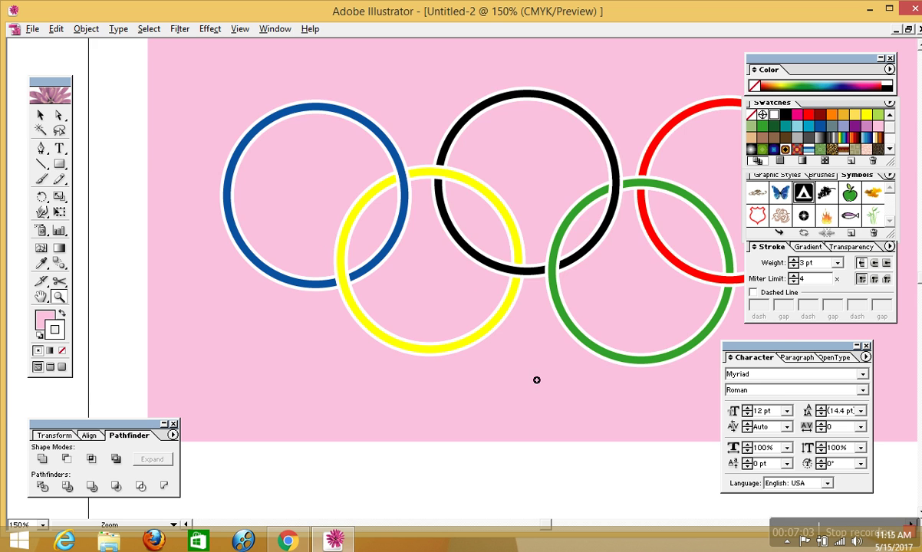
pyautogui.click(536, 341)
pyautogui.click(485, 250)
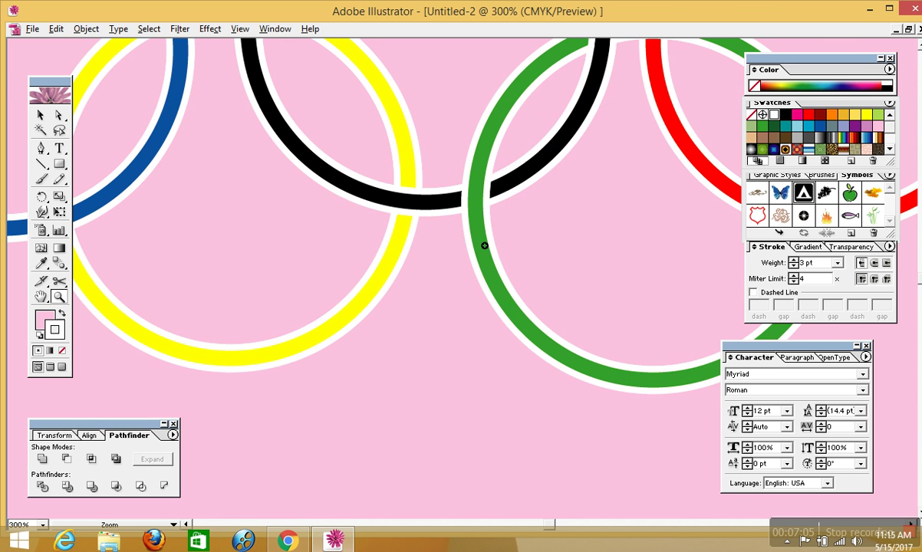
pyautogui.click(442, 229)
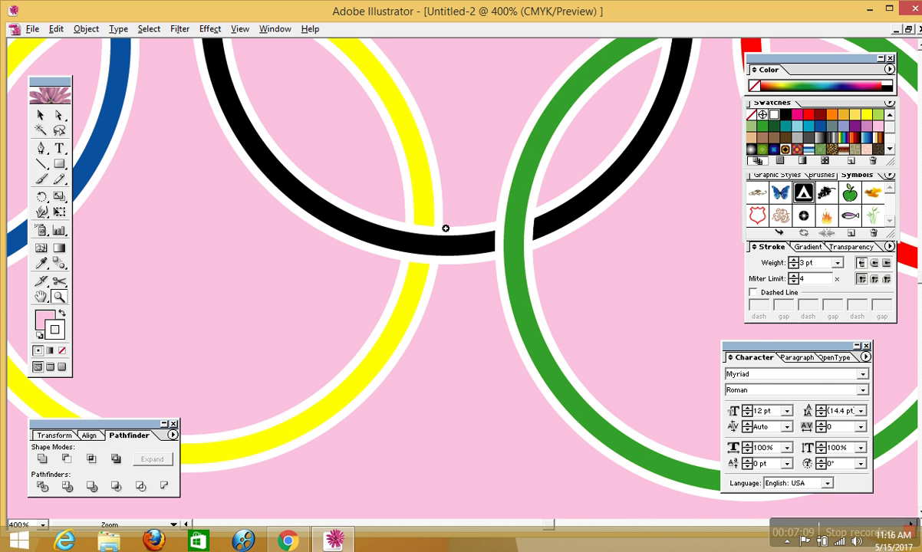
pyautogui.keyDown('alt'); pyautogui.click(445, 228); pyautogui.keyUp('alt')
pyautogui.keyDown('alt'); pyautogui.click(445, 228); pyautogui.keyUp('alt')
pyautogui.keyDown('alt'); pyautogui.click(445, 228); pyautogui.keyUp('alt')
pyautogui.keyDown('alt'); pyautogui.click(445, 228); pyautogui.keyUp('alt')
# Step: Delete the pink background rectangle behind the rings
pyautogui.press('v')
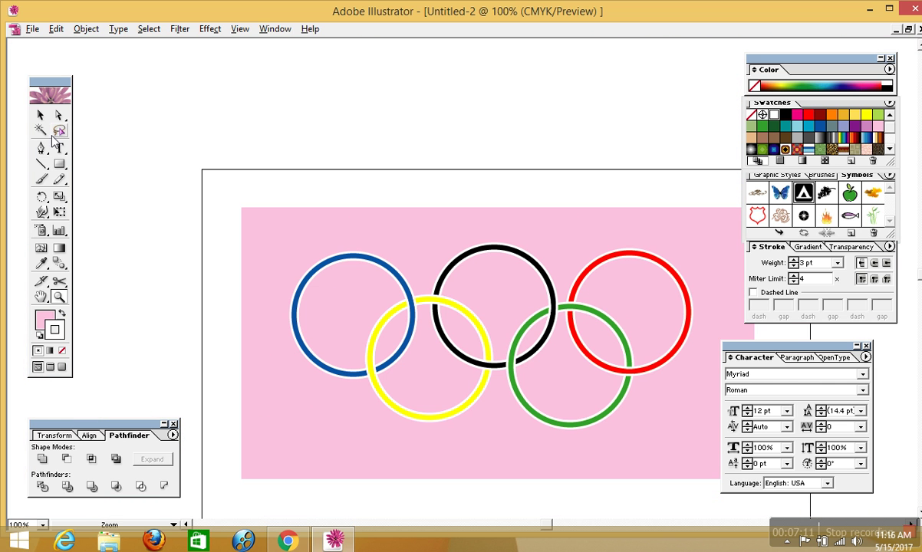
pyautogui.click(255, 222)
pyautogui.press('Delete')
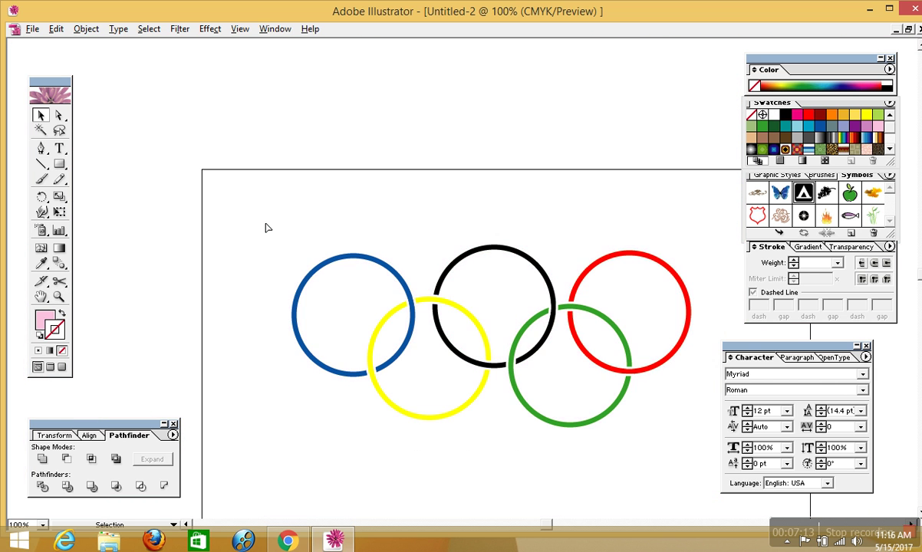
pyautogui.moveTo(622, 354); pyautogui.dragTo(529, 260)
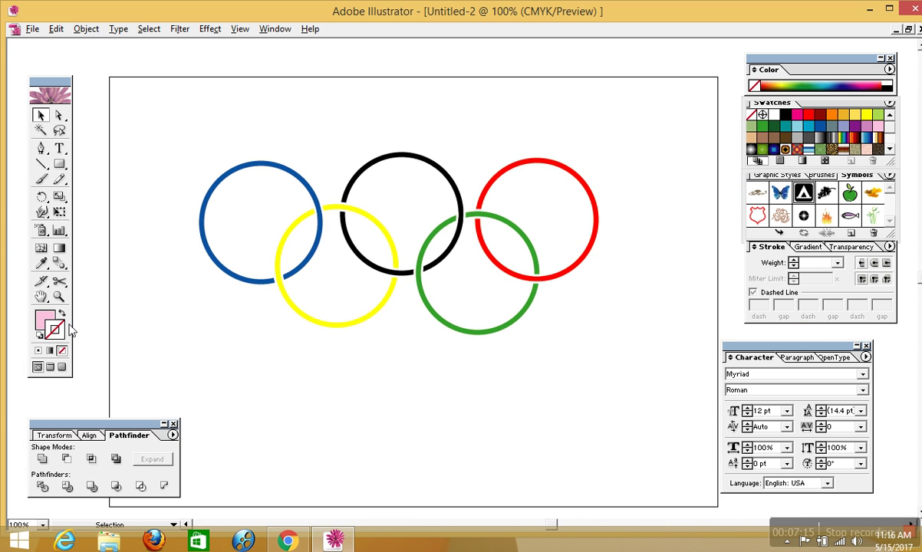
# Step: Compare the finished rings at 150% with an enlarged Olympic logo image in Chrome's search results, and return to Illustrator
pyautogui.click(59, 297)
pyautogui.click(606, 234)
pyautogui.moveTo(223, 318); pyautogui.dragTo(554, 287)
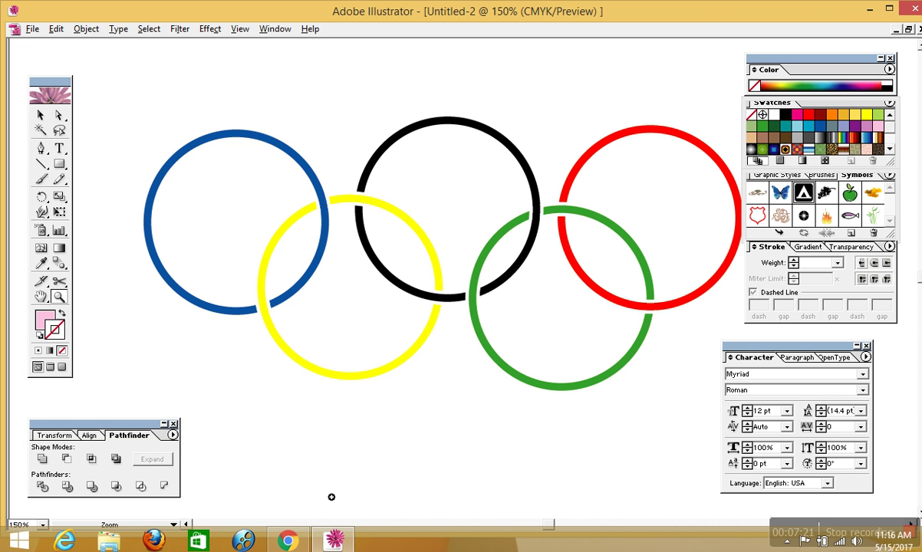
pyautogui.click(296, 542)
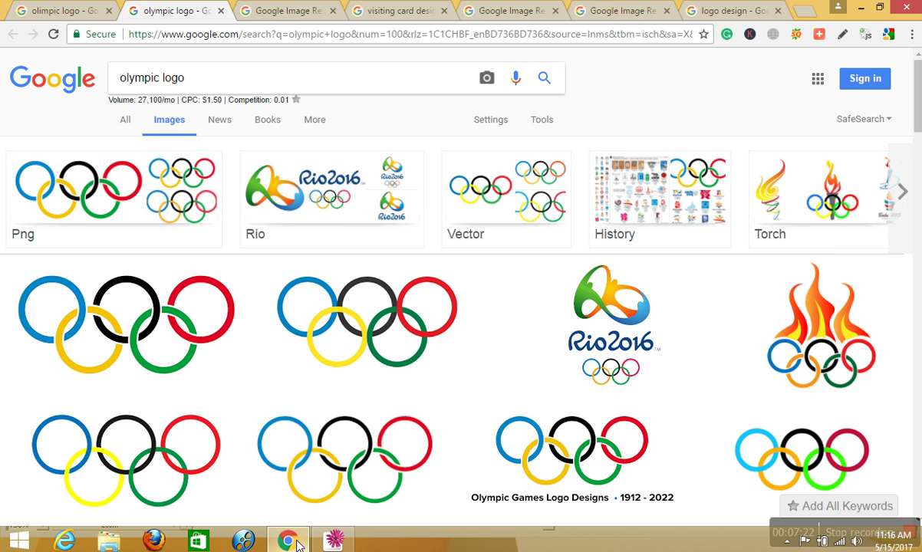
pyautogui.click(127, 309)
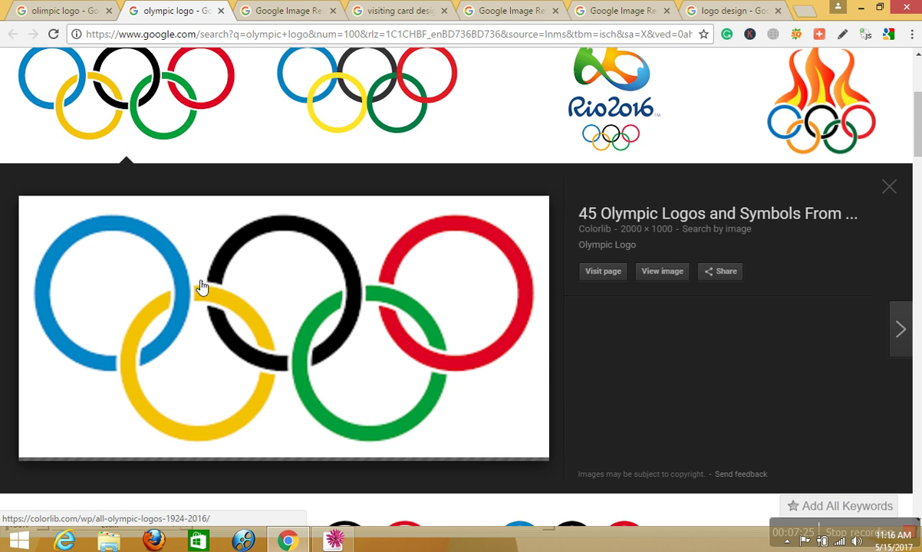
pyautogui.click(334, 540)
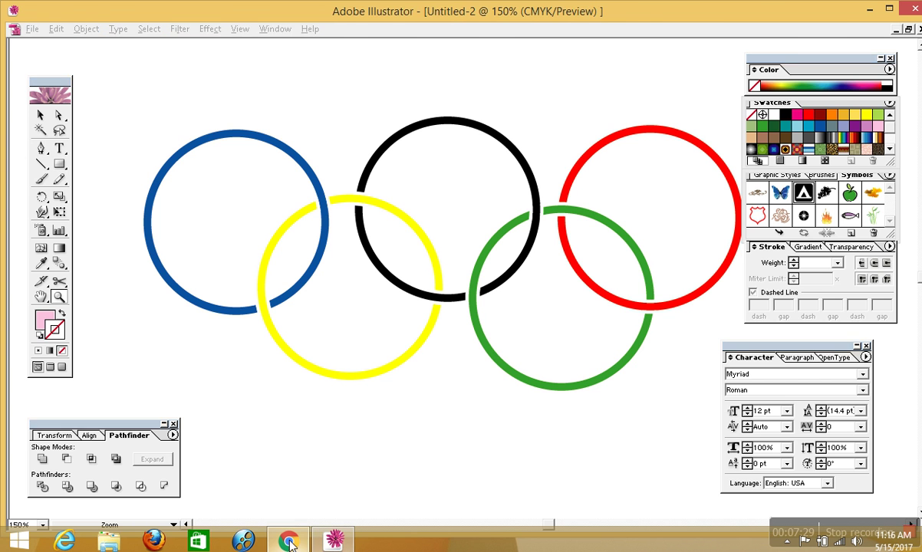
pyautogui.hotkey('alt', 'Tab')
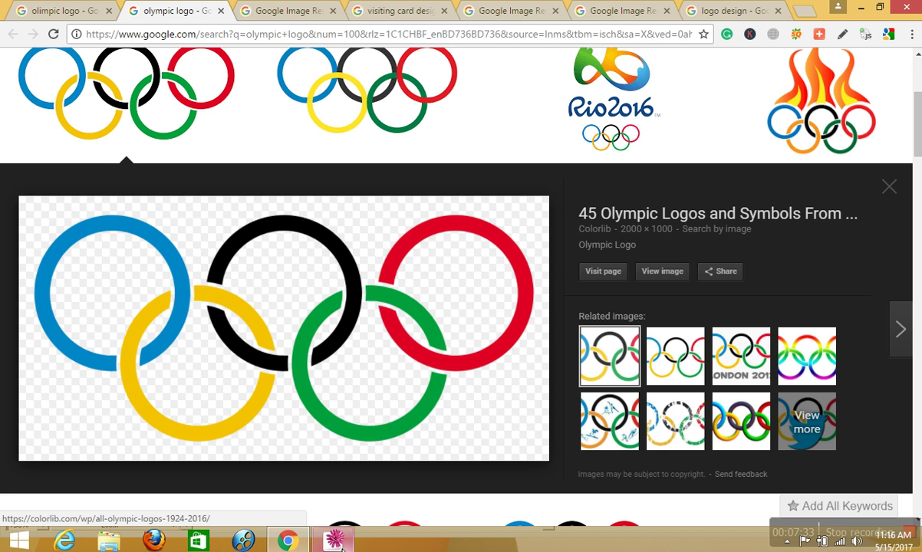
pyautogui.moveTo(335, 540)
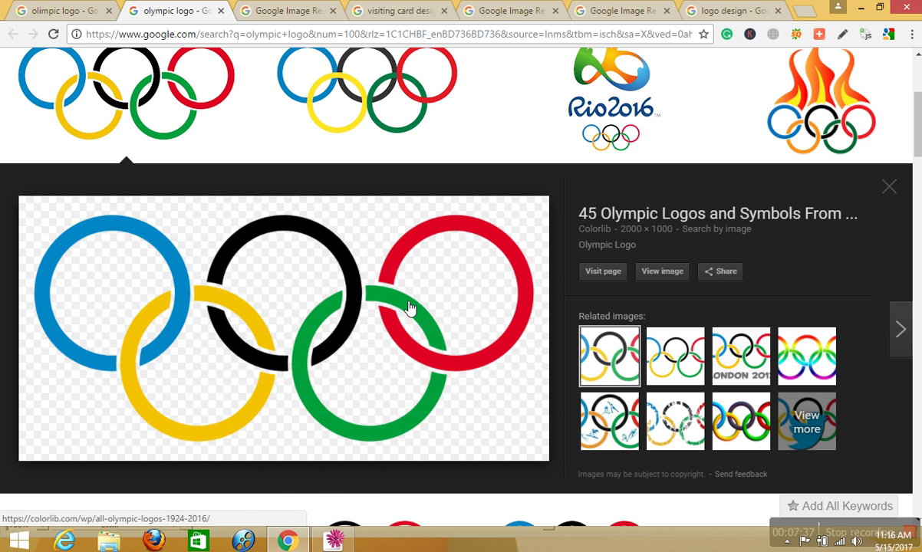
pyautogui.click(335, 508)
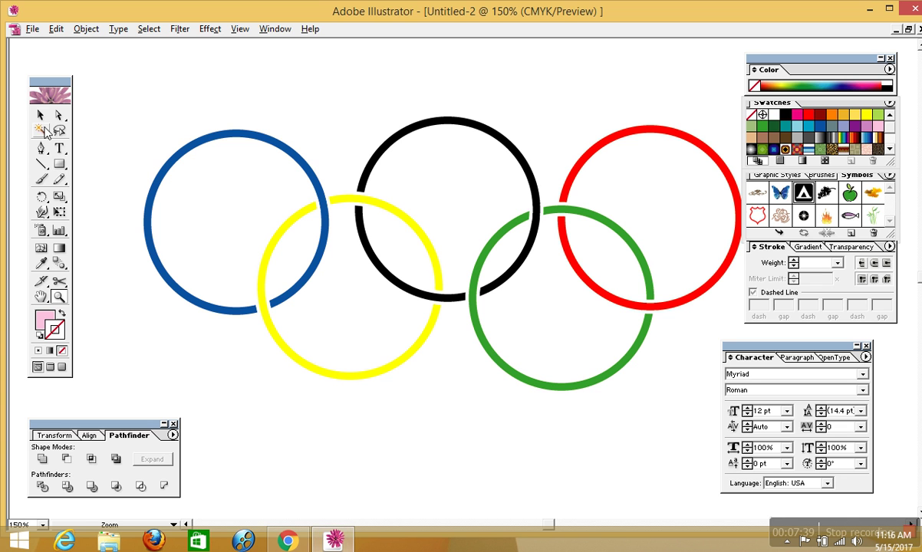
pyautogui.click(41, 115)
pyautogui.click(58, 297)
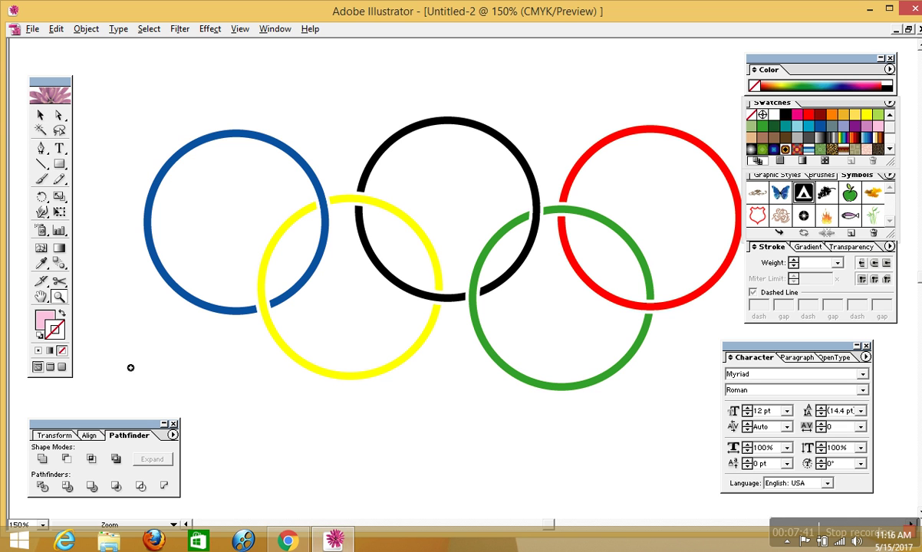